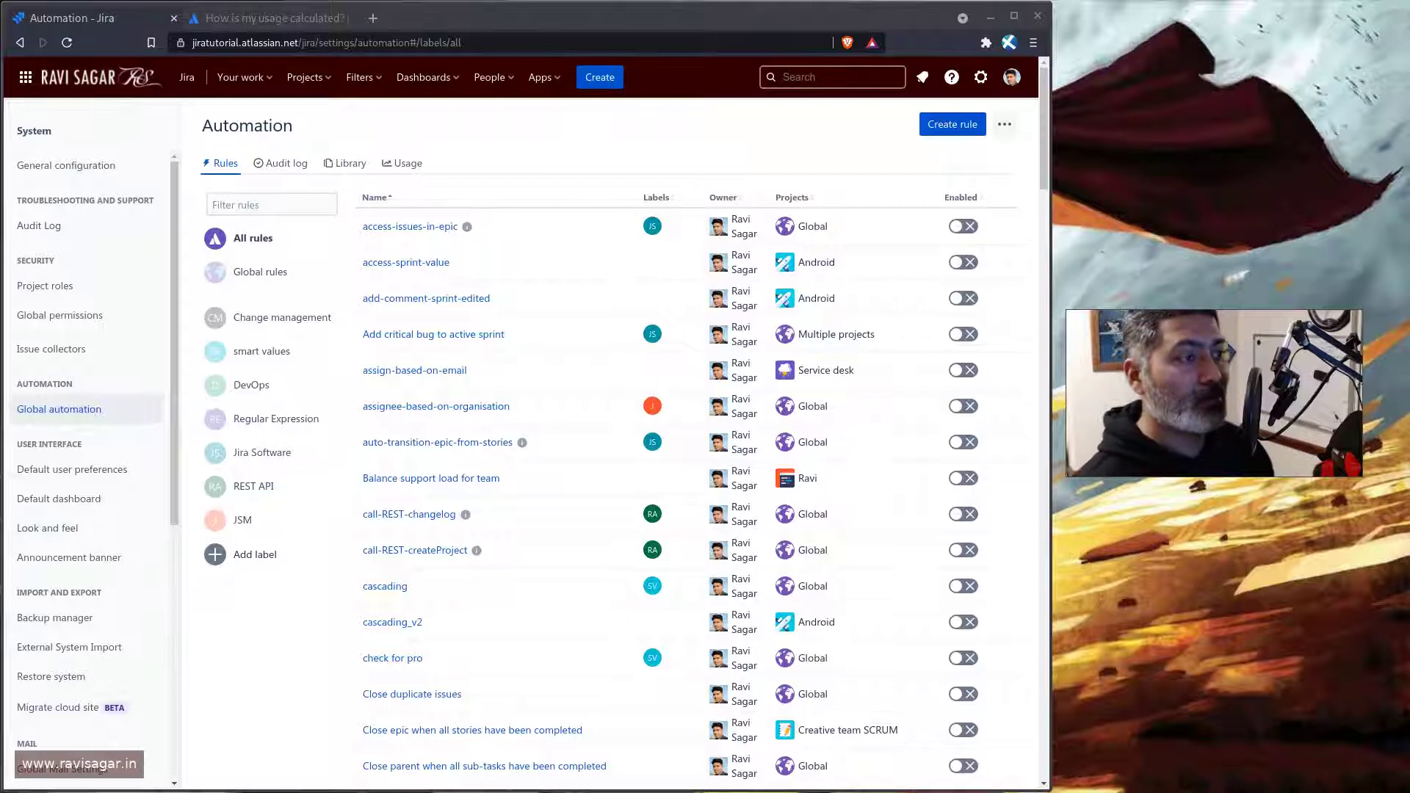
pyautogui.click(724, 169)
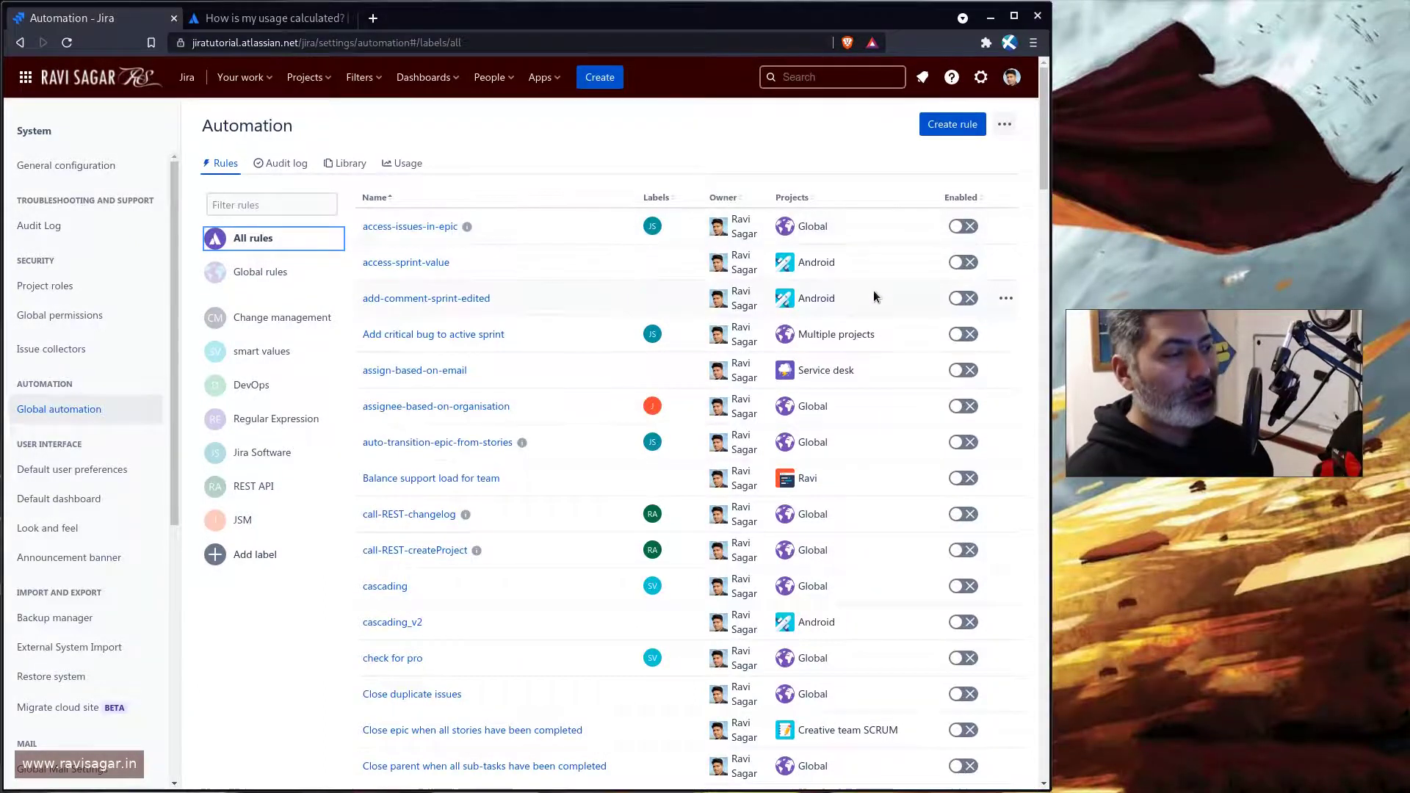
pyautogui.scroll(-5, 859, 301)
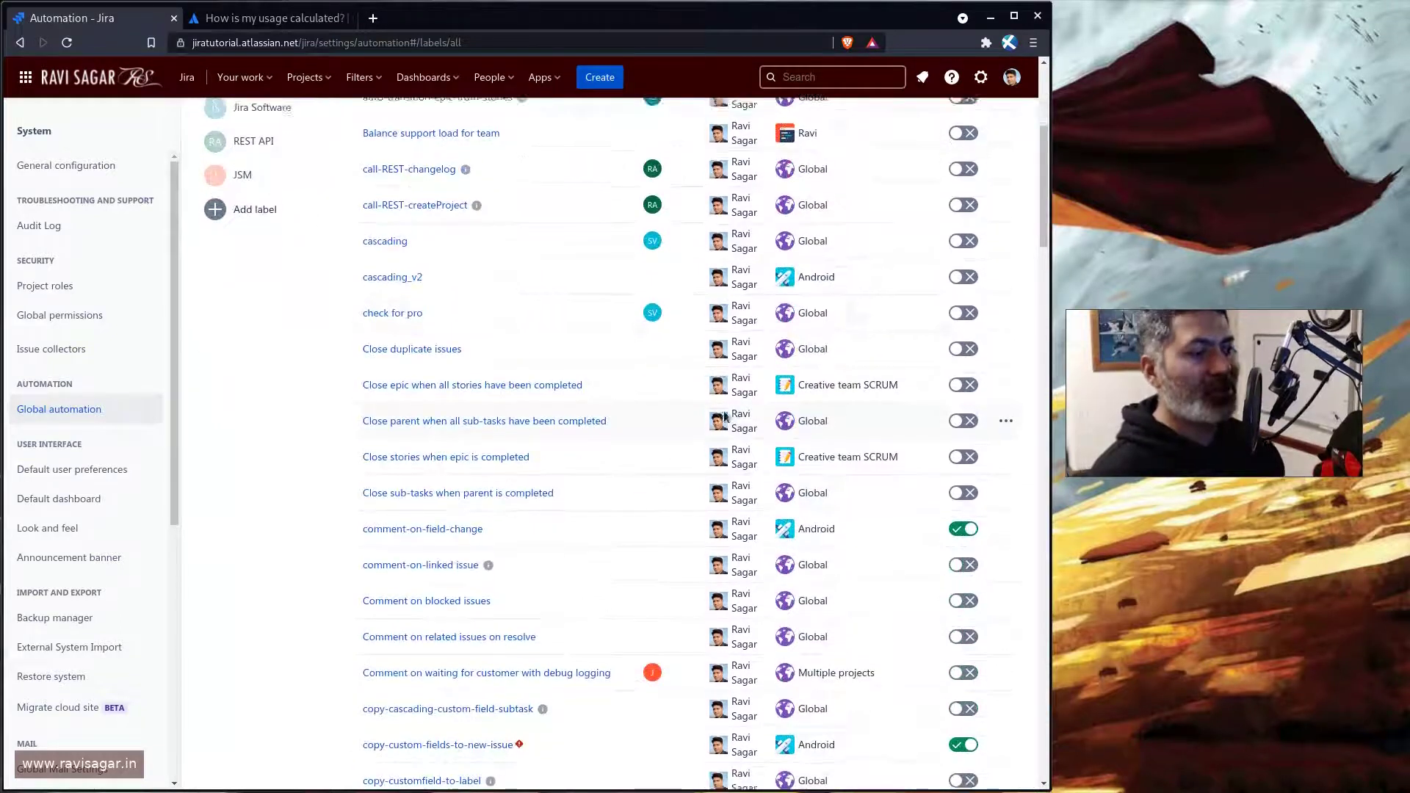
pyautogui.scroll(5, 725, 415)
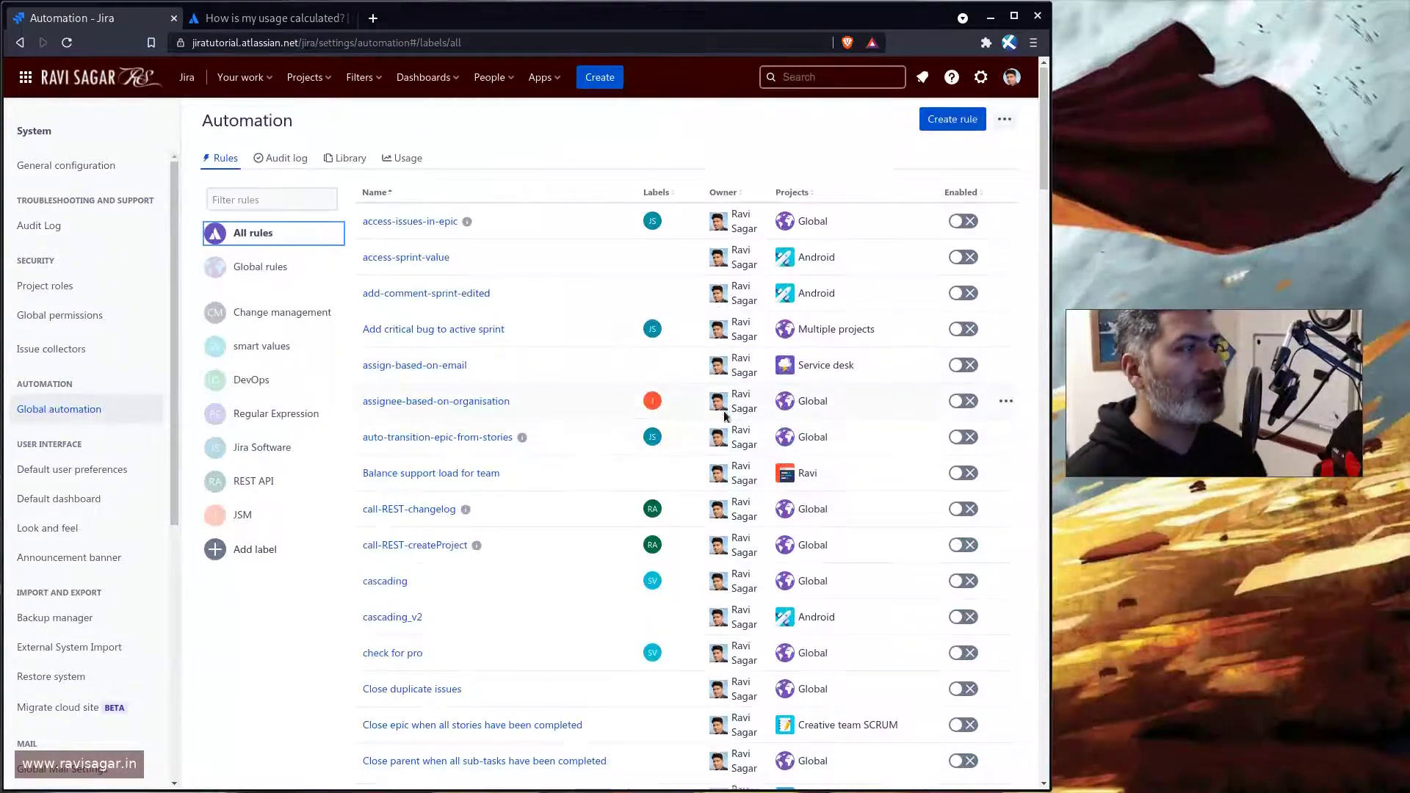
pyautogui.scroll(-3, 724, 416)
pyautogui.scroll(3, 711, 429)
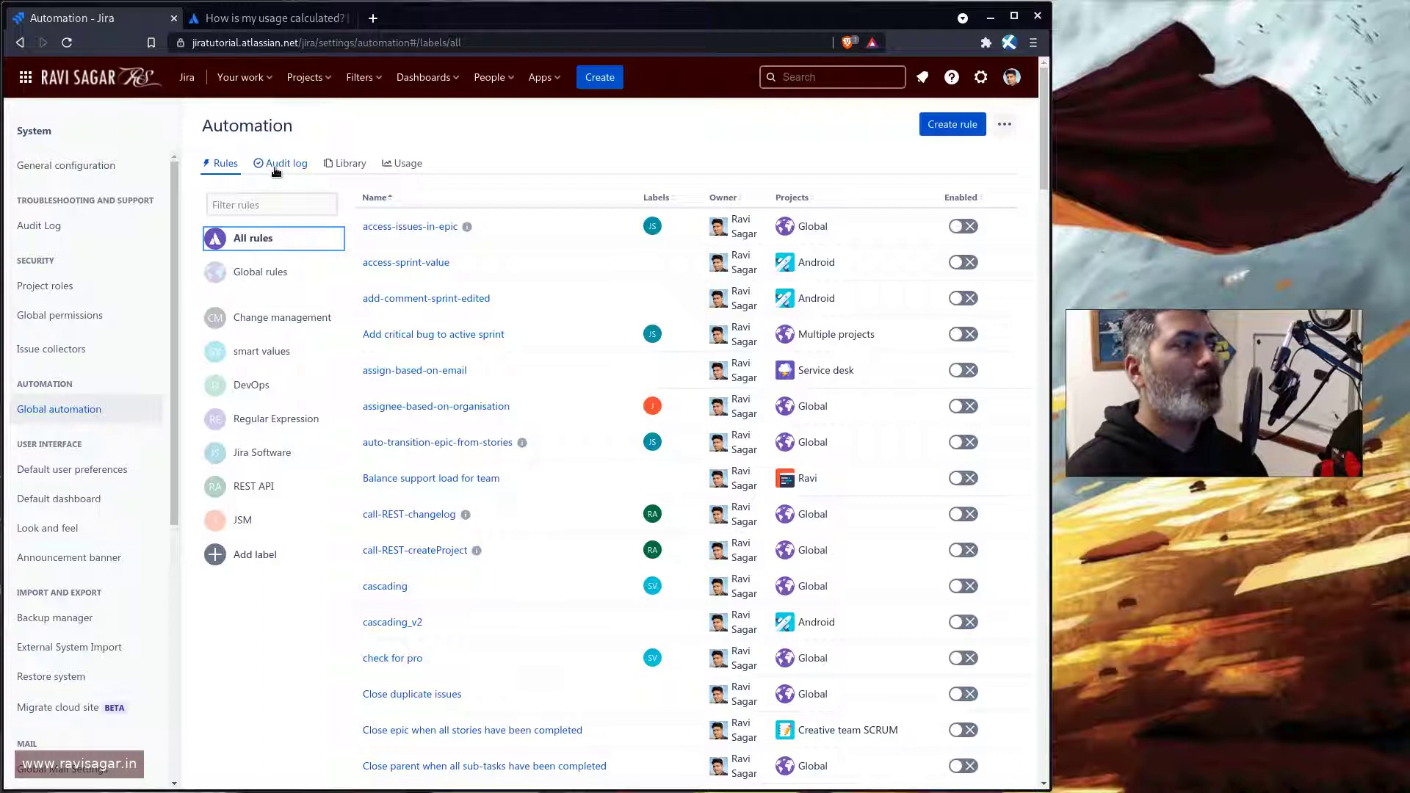
# Check the automation audit log and usage figures, then return to the Global rules list
pyautogui.click(275, 169)
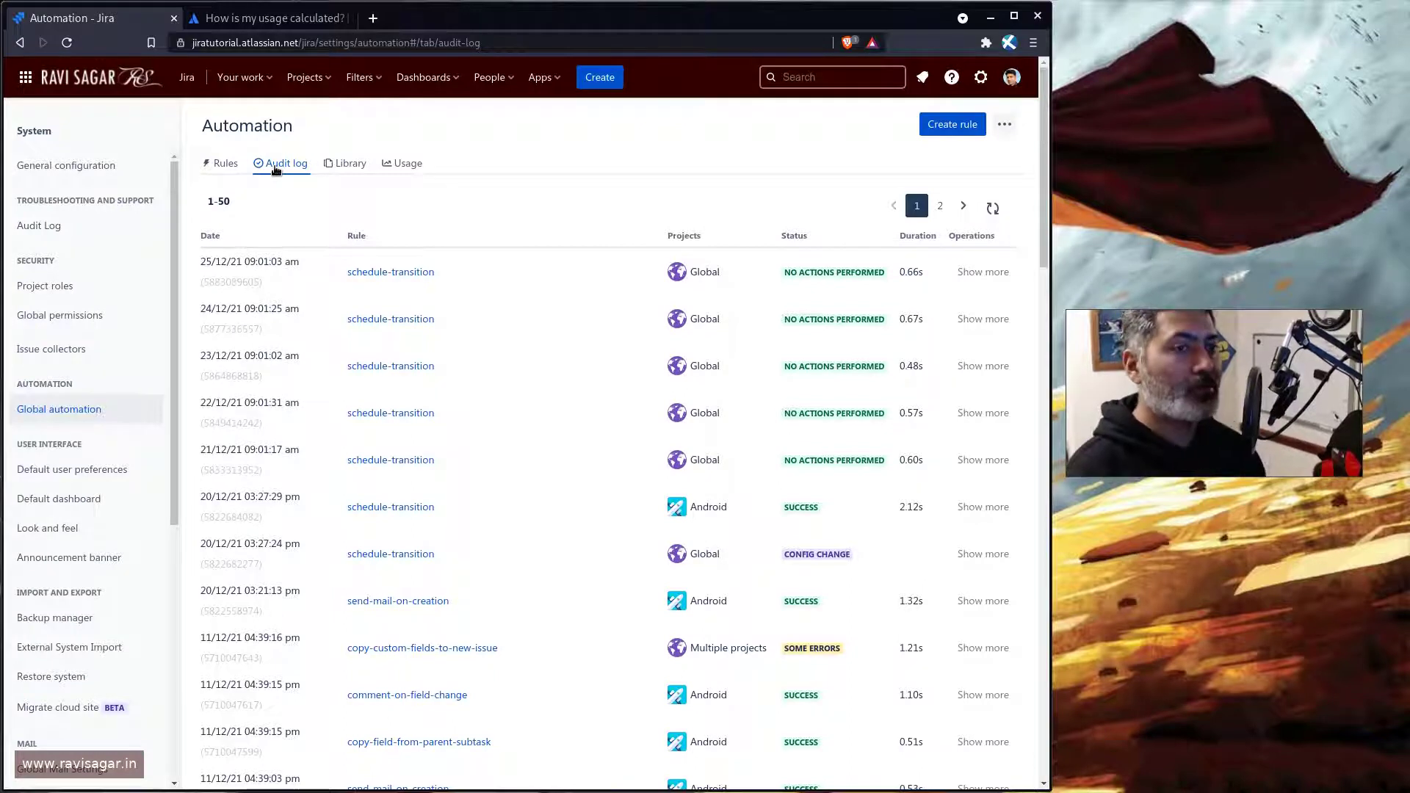
pyautogui.click(401, 165)
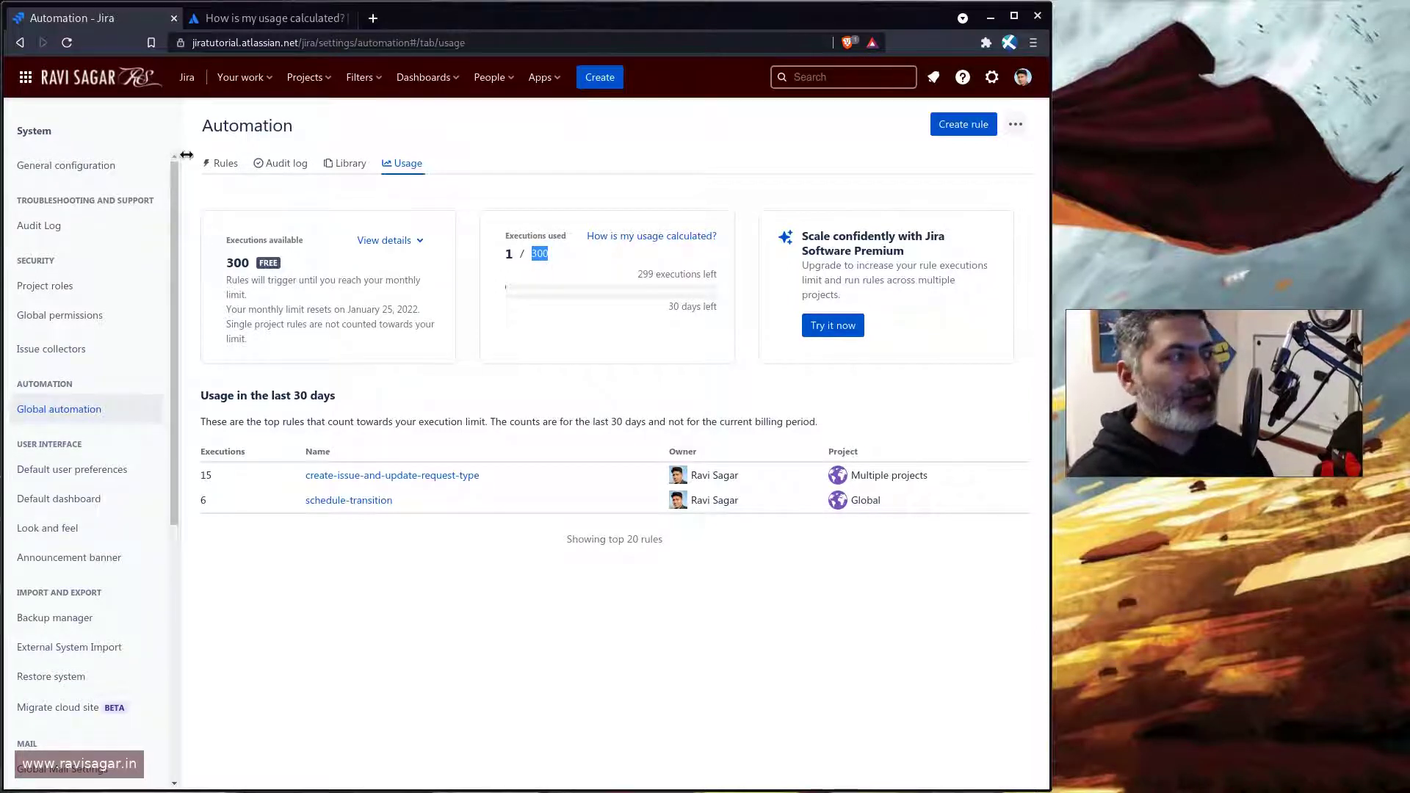
pyautogui.click(236, 168)
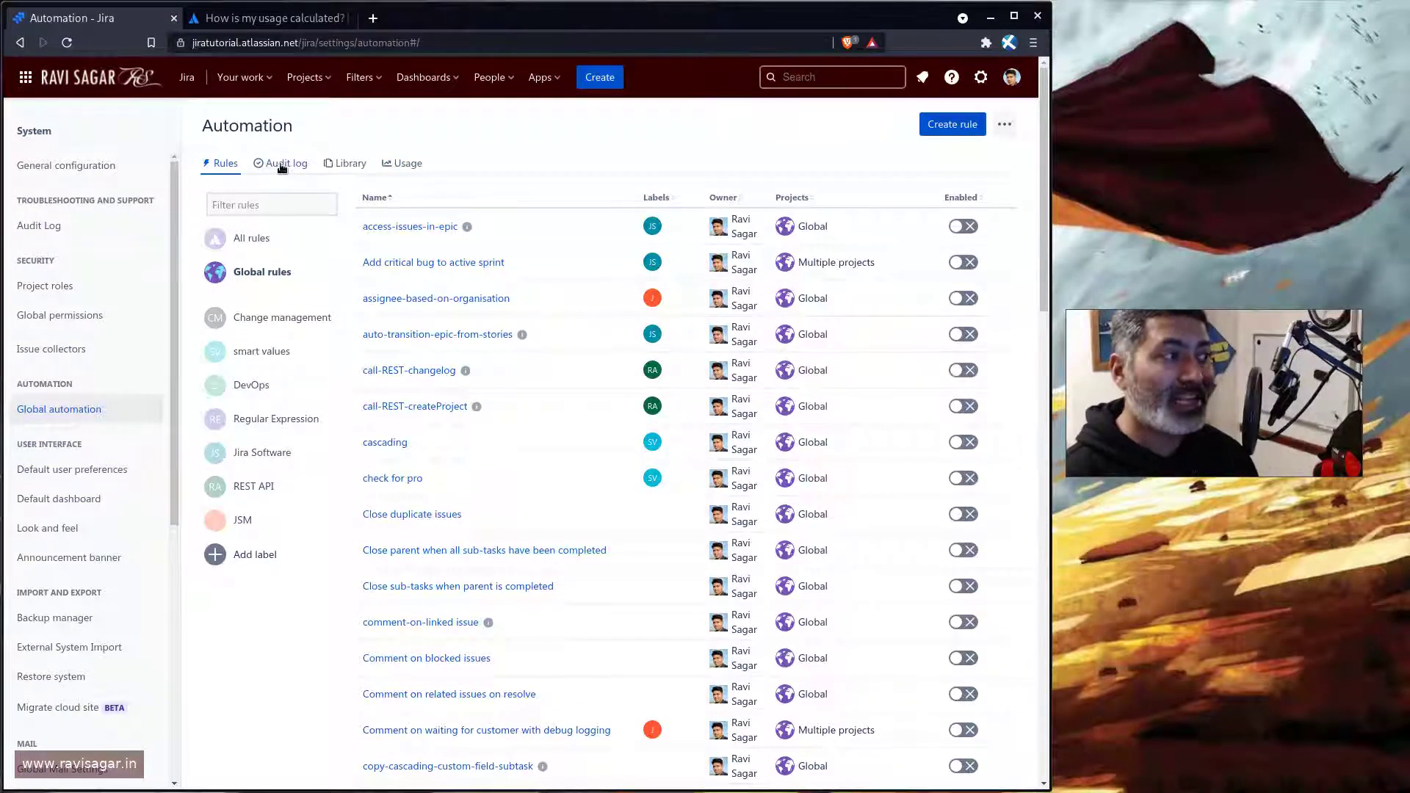
# Browse the audit log's recent Global schedule-transition runs marked No actions performed
pyautogui.click(277, 168)
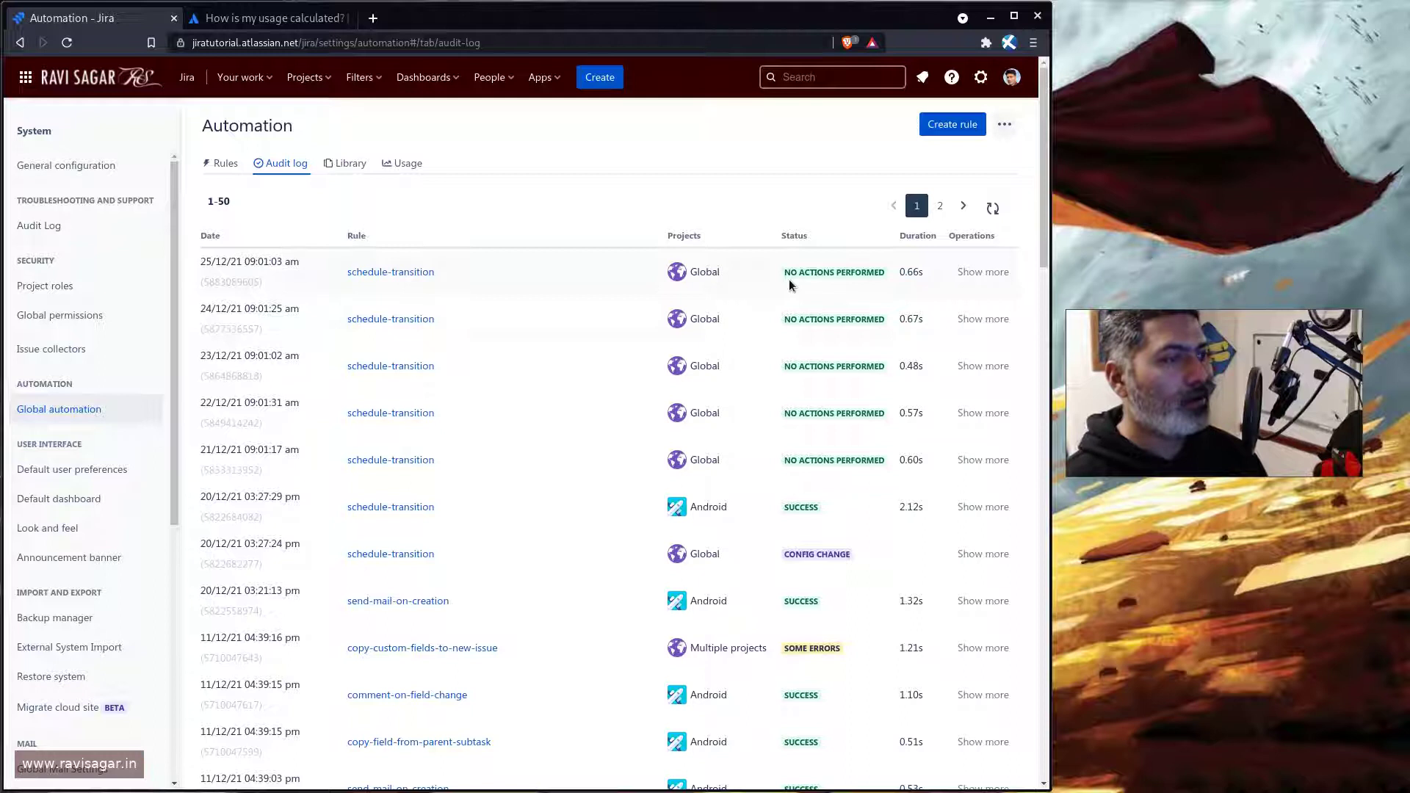
pyautogui.scroll(-2, 790, 285)
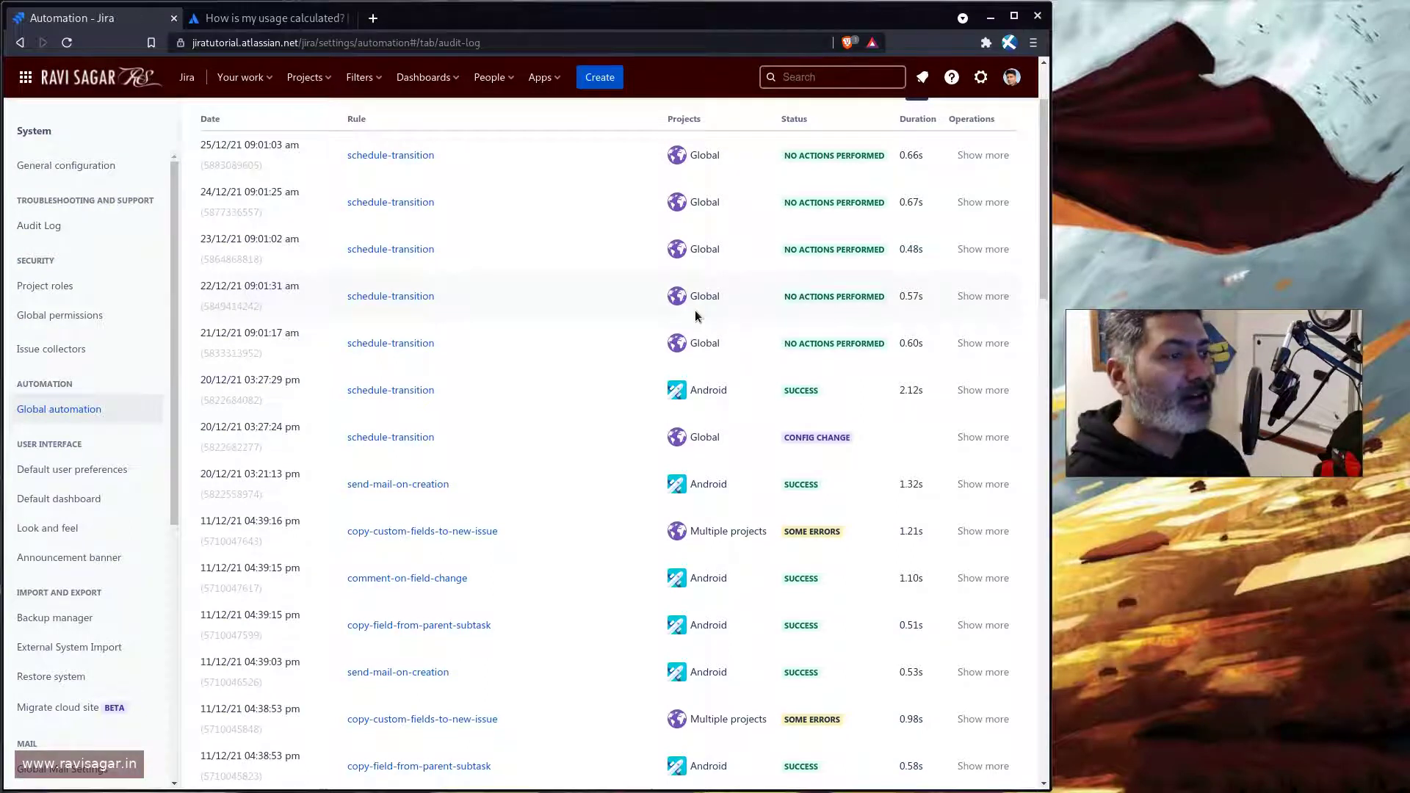
pyautogui.scroll(2, 694, 312)
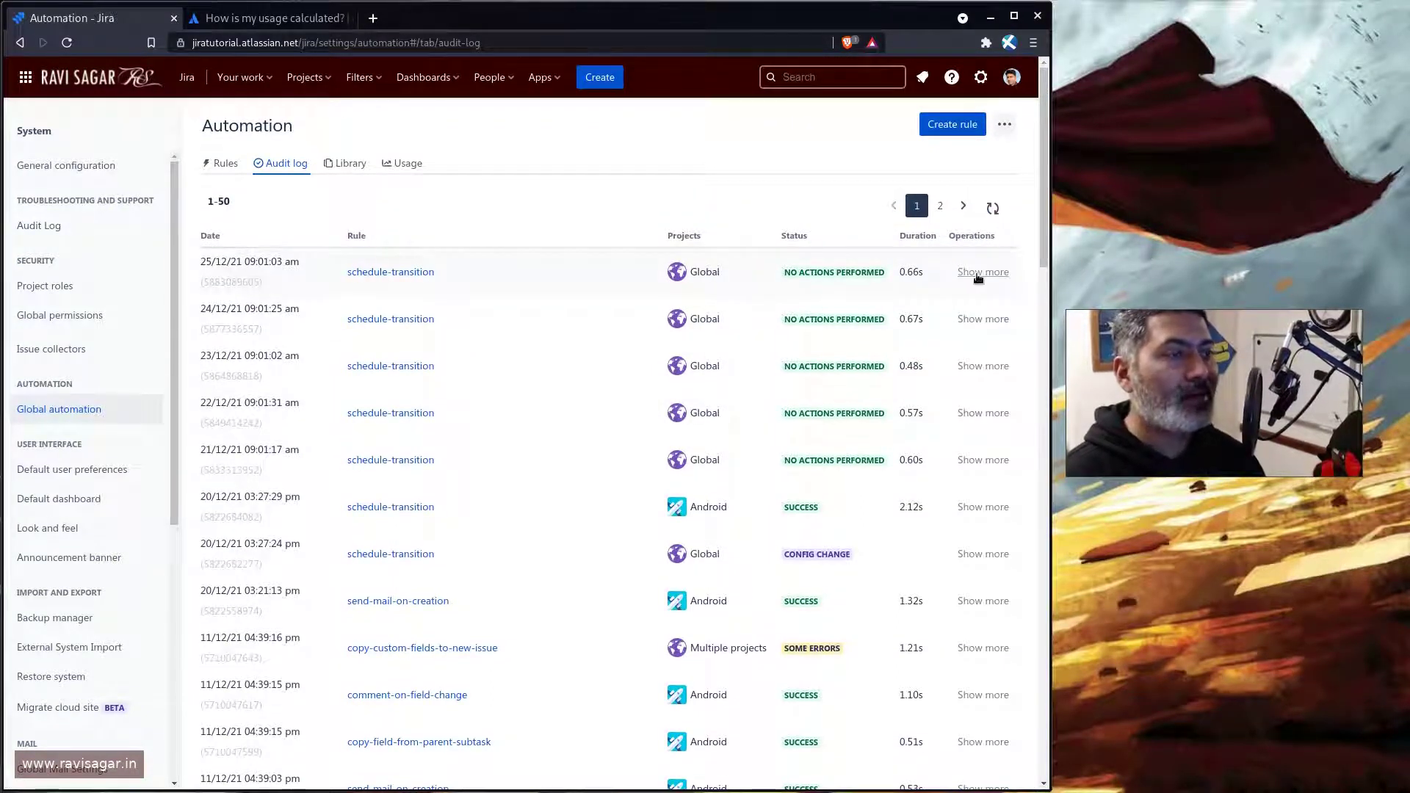
# Expand the latest schedule-transition run: no related issues updated, no associated items
pyautogui.click(977, 273)
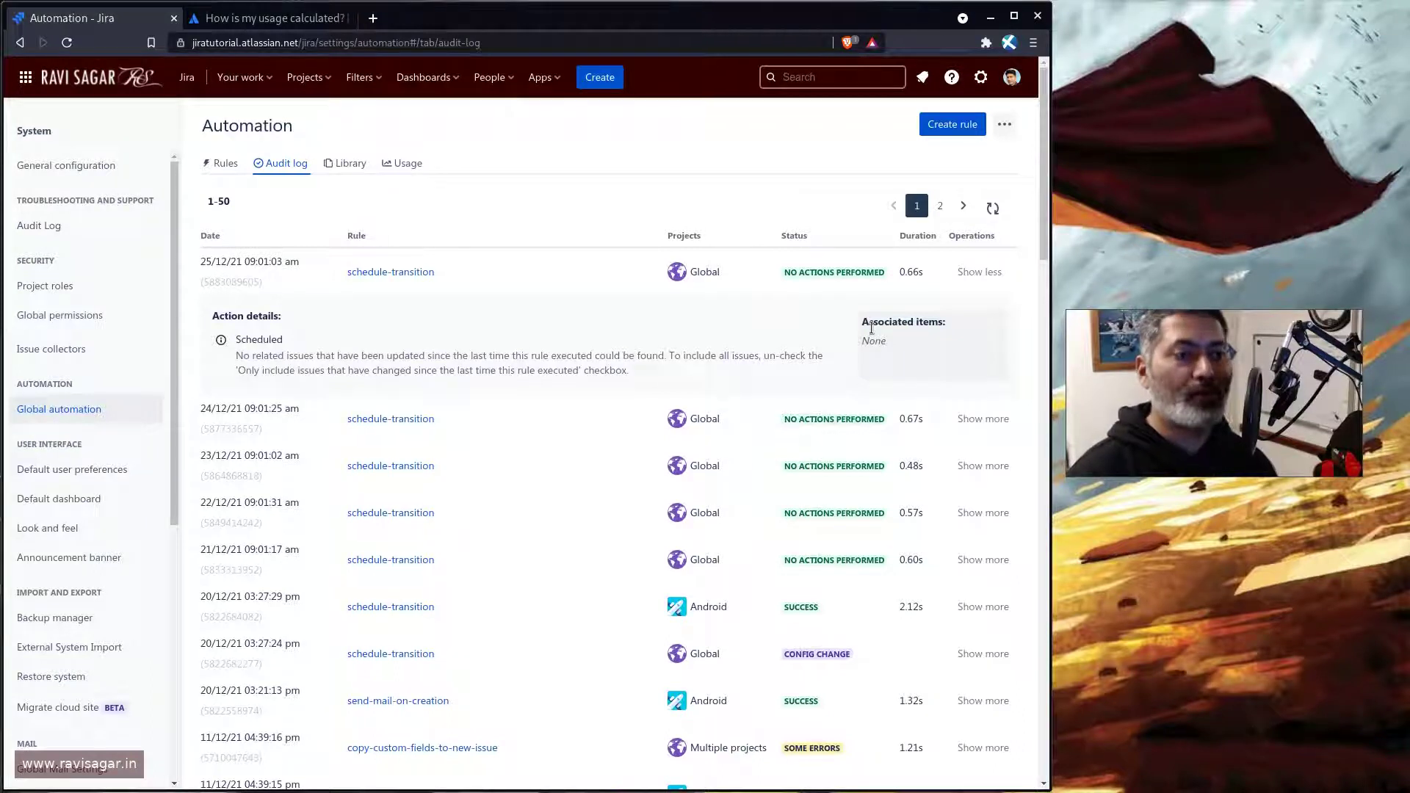
pyautogui.scroll(-2, 721, 373)
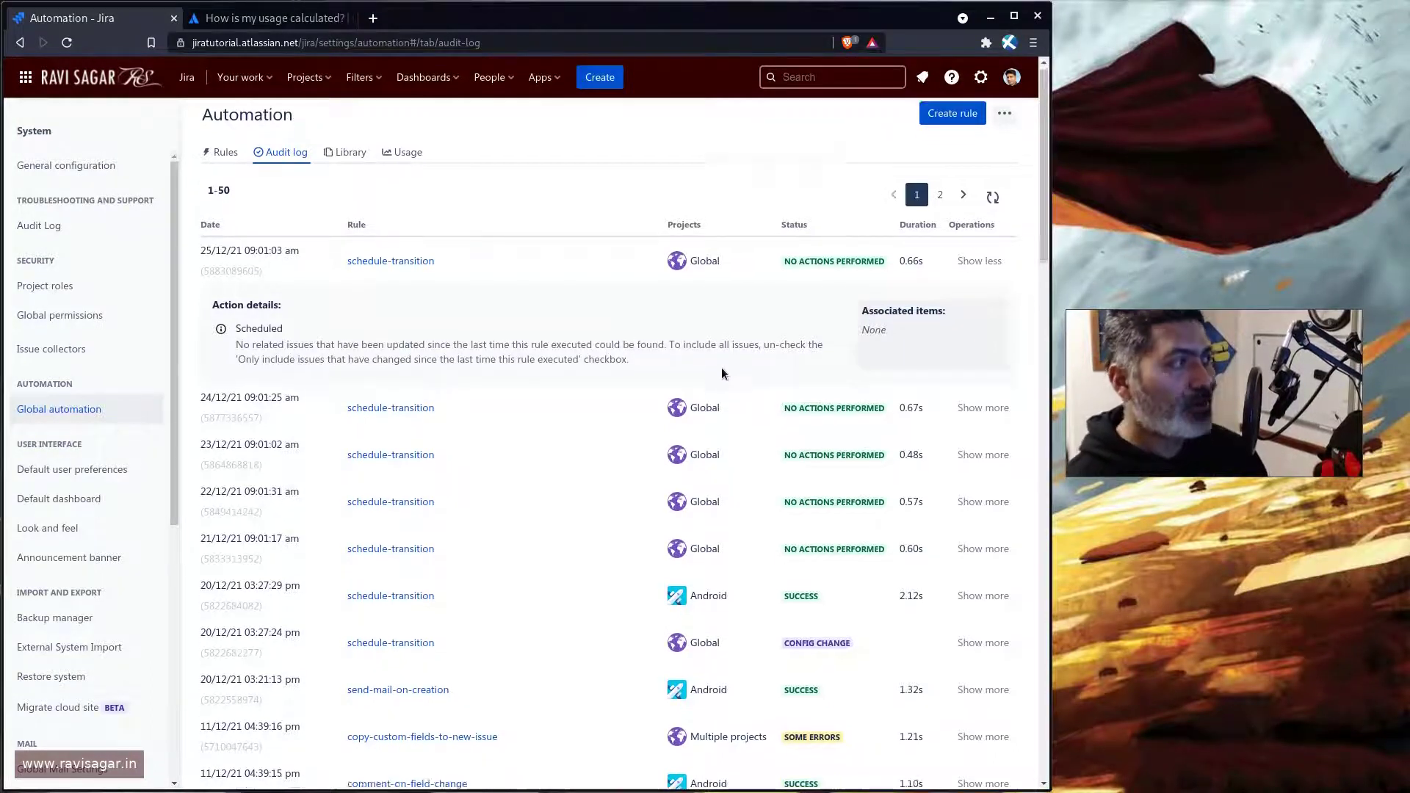
pyautogui.scroll(-3, 730, 373)
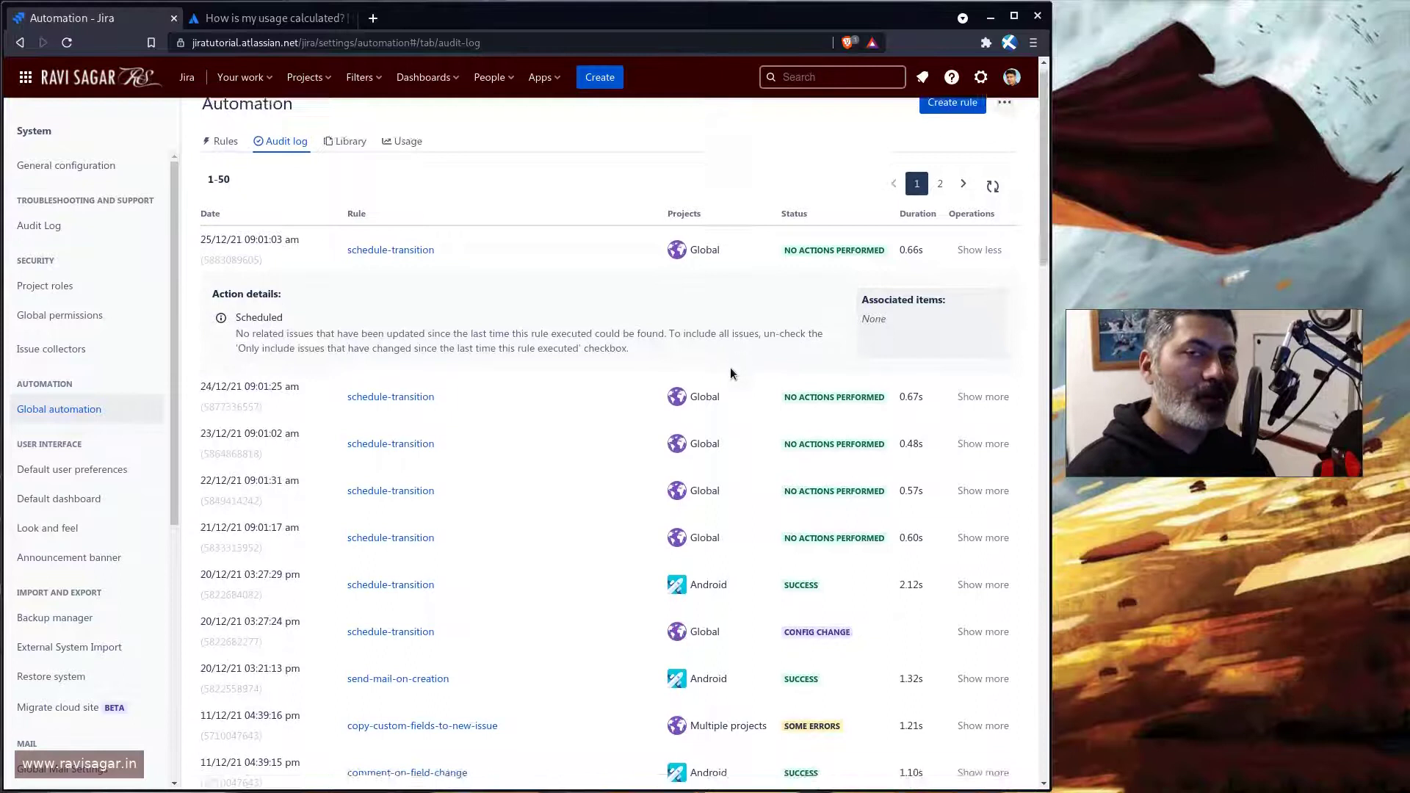
pyautogui.scroll(-3, 729, 379)
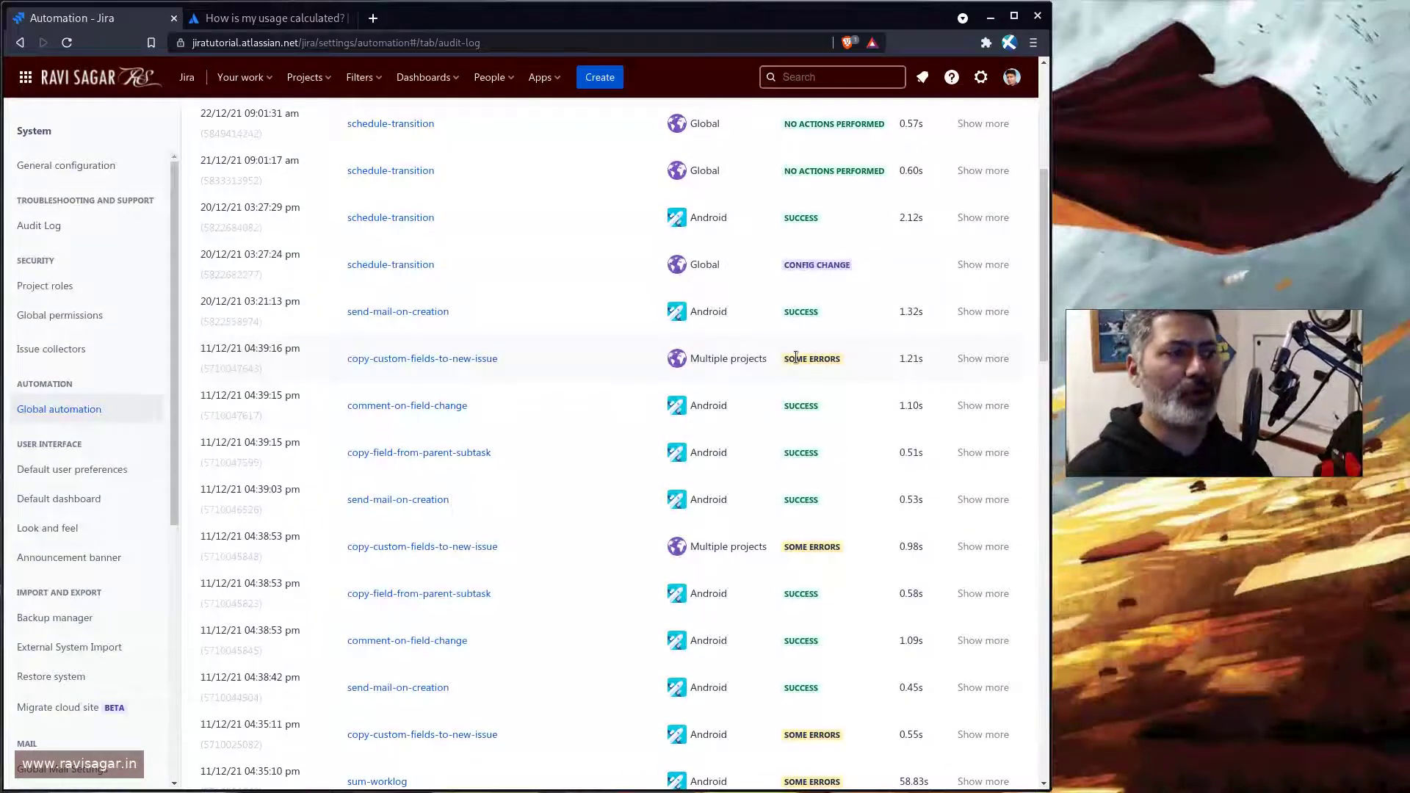
pyautogui.scroll(5, 785, 356)
pyautogui.scroll(-3, 834, 363)
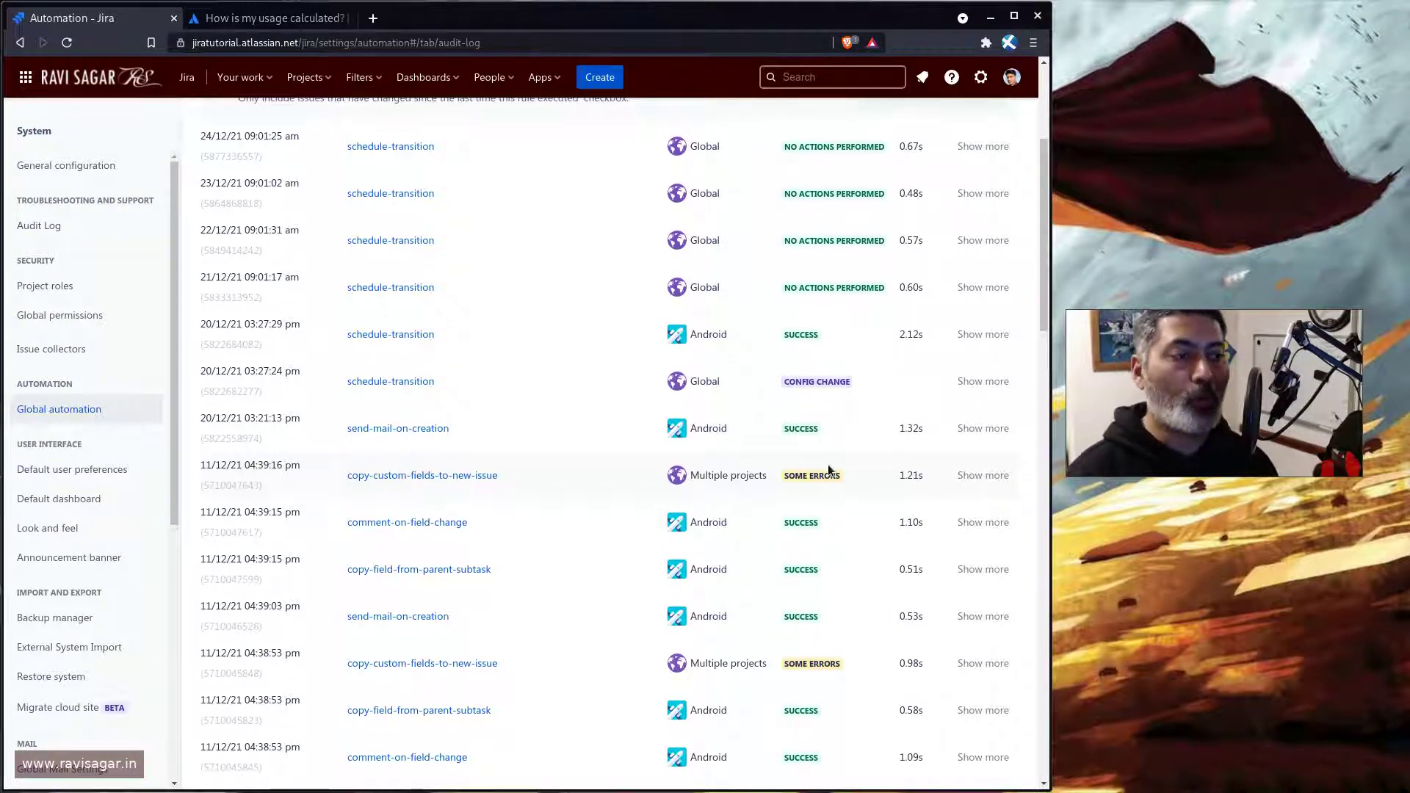
pyautogui.scroll(4, 827, 470)
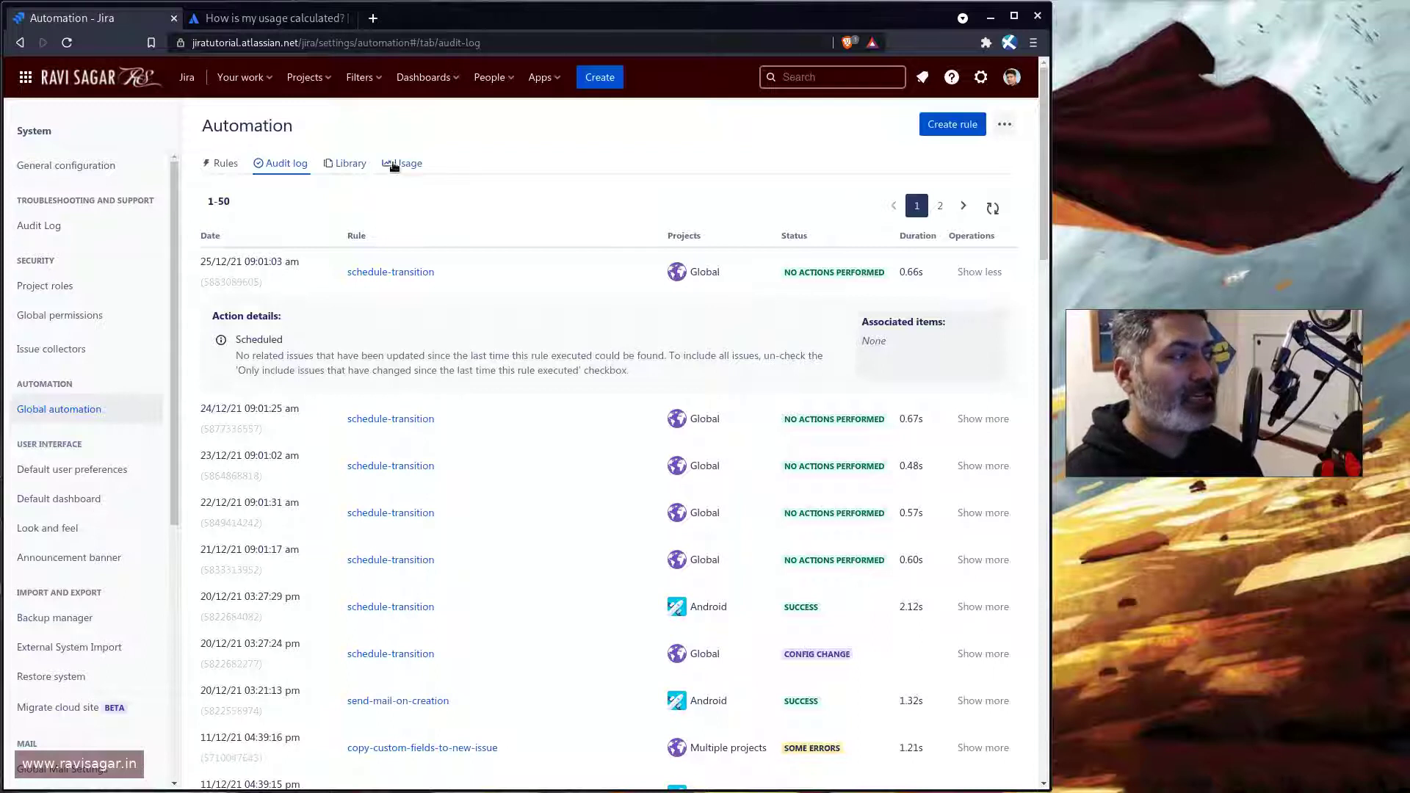
# Show the 300 monthly executions split 100 per product, then open the Jira Cloud plans docs
pyautogui.click(397, 164)
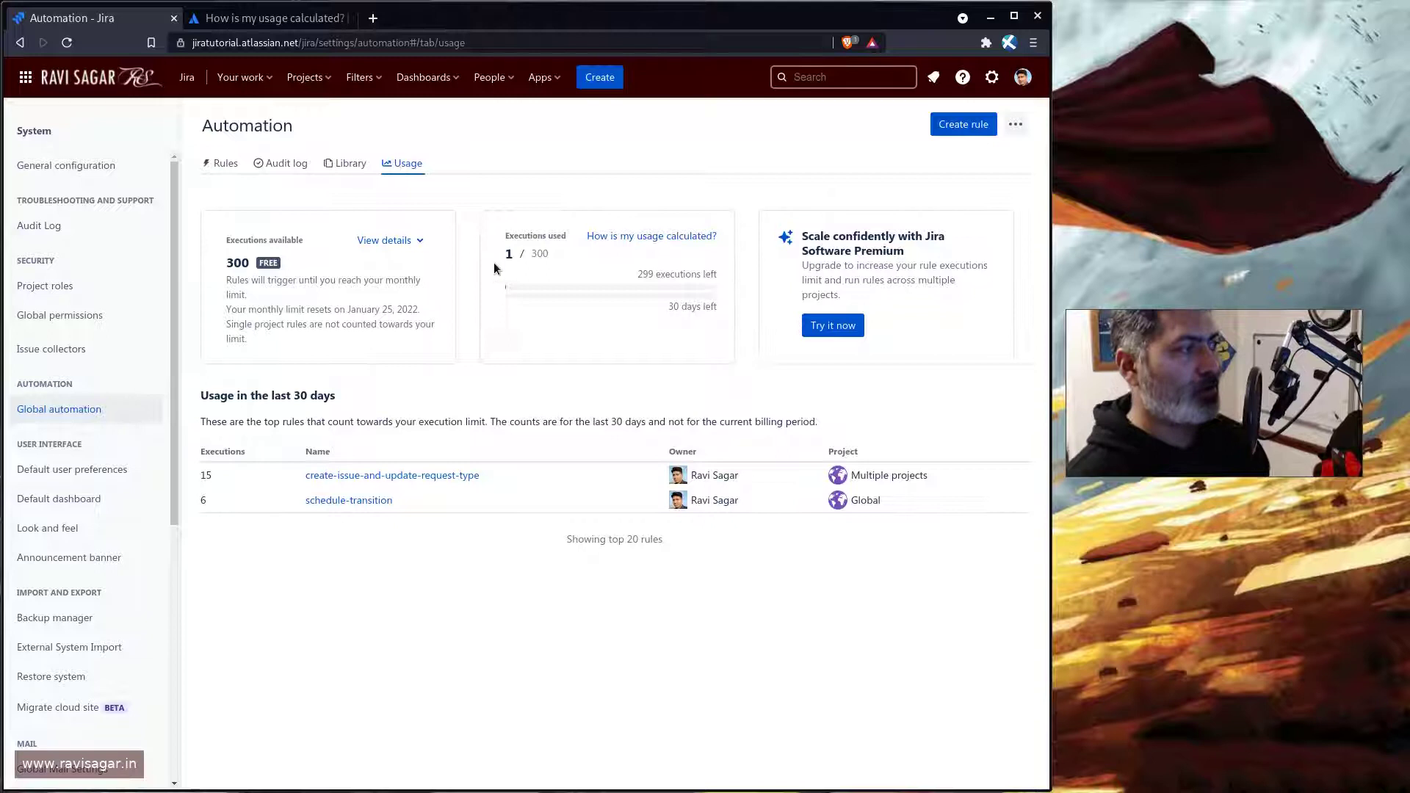
pyautogui.click(386, 240)
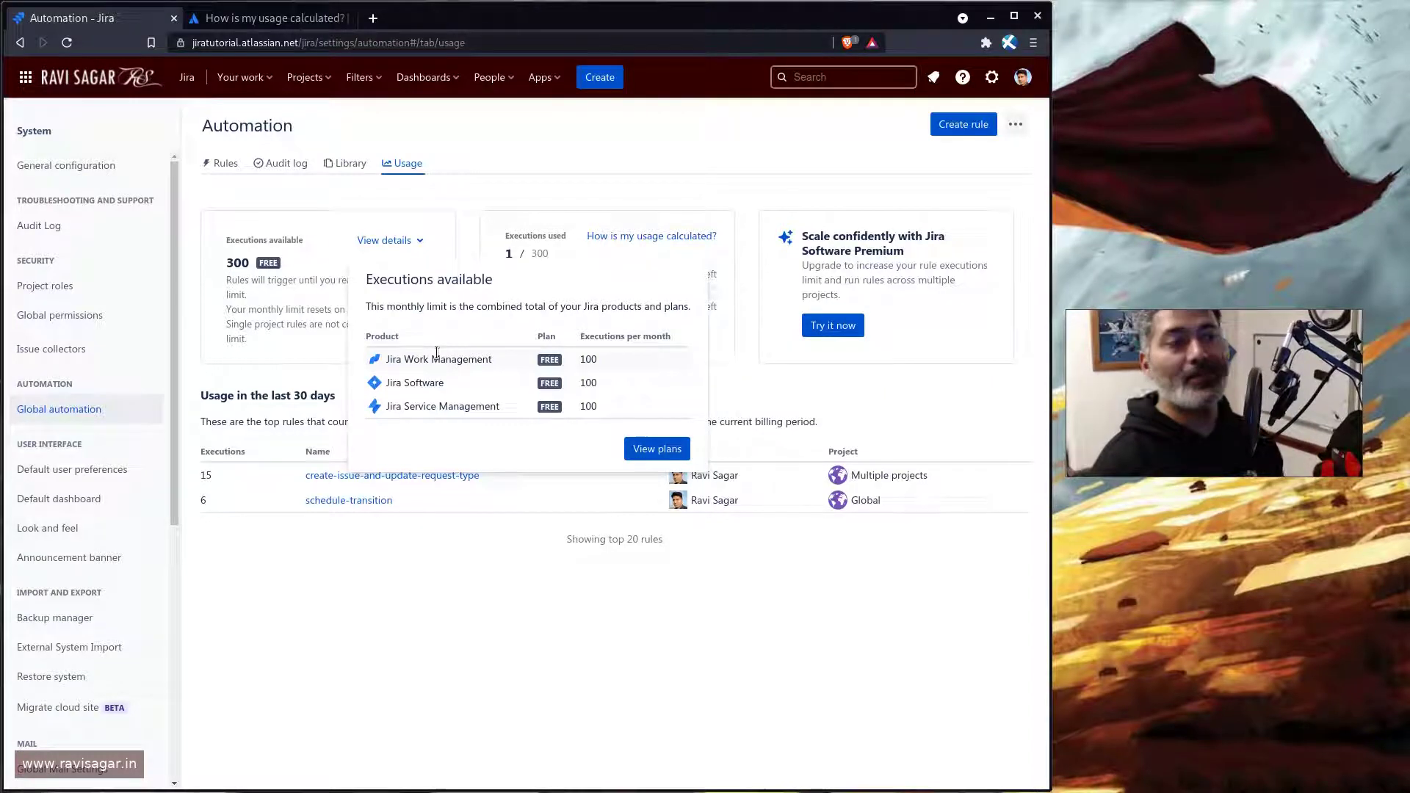
pyautogui.click(649, 449)
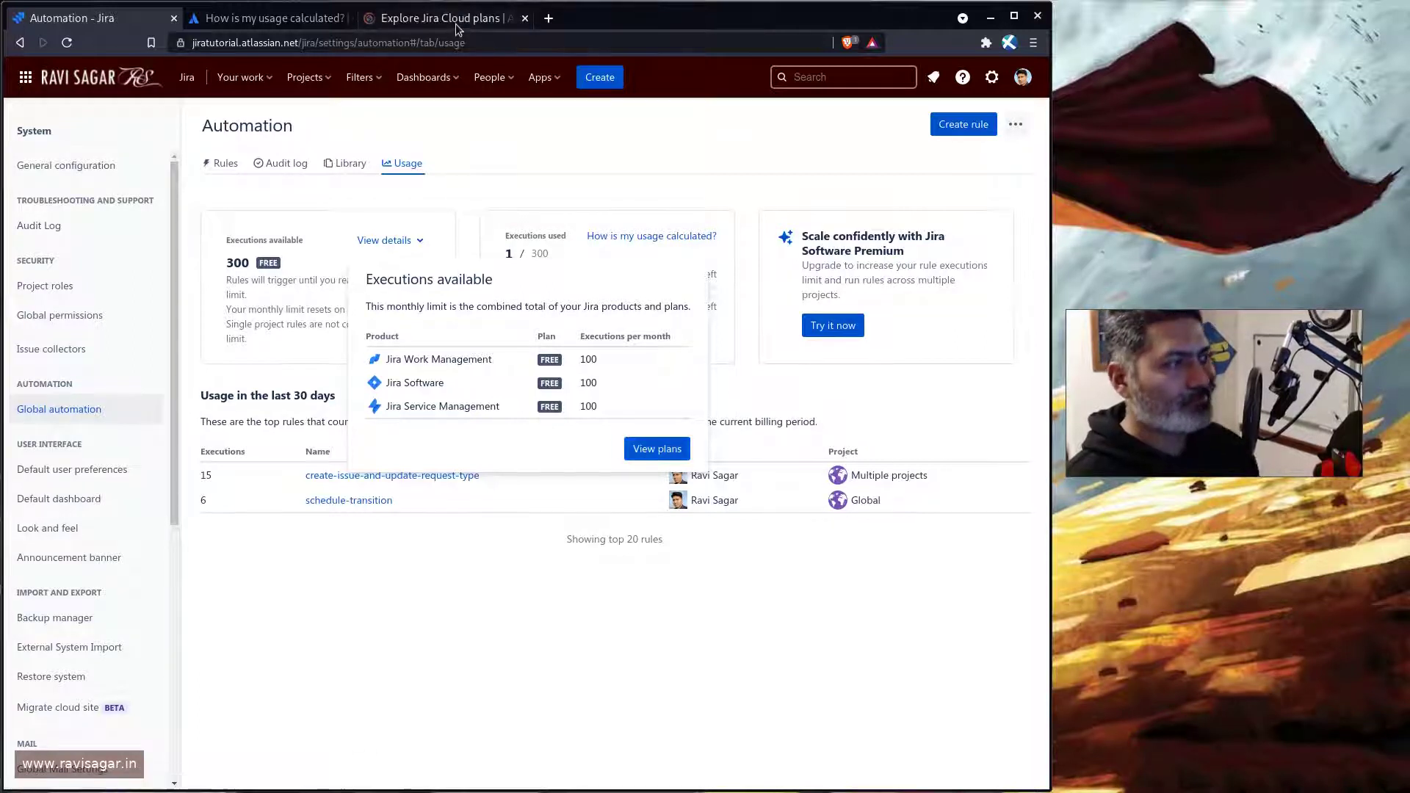
# Read the Automation row of the Jira Cloud plans comparison table
pyautogui.click(488, 18)
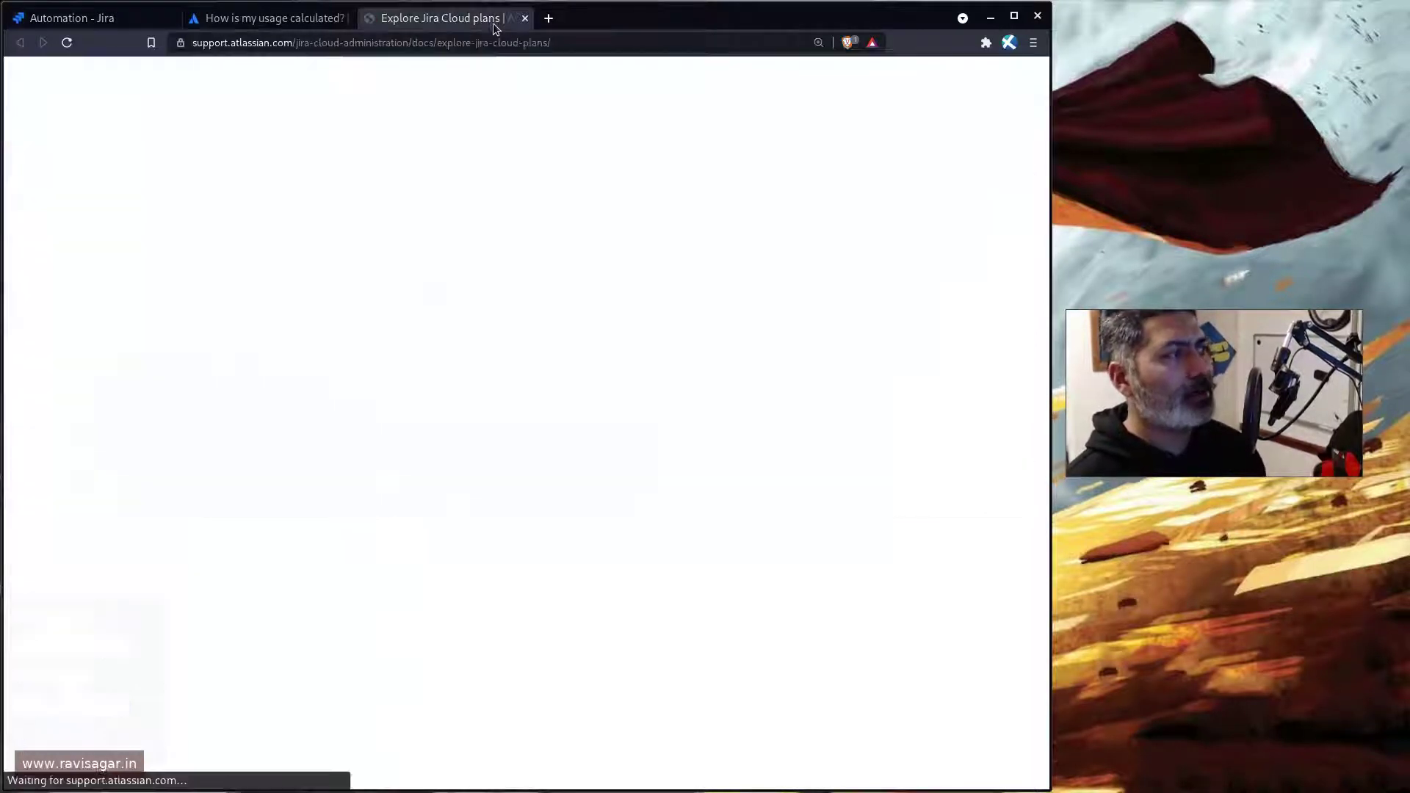
pyautogui.scroll(-3, 522, 345)
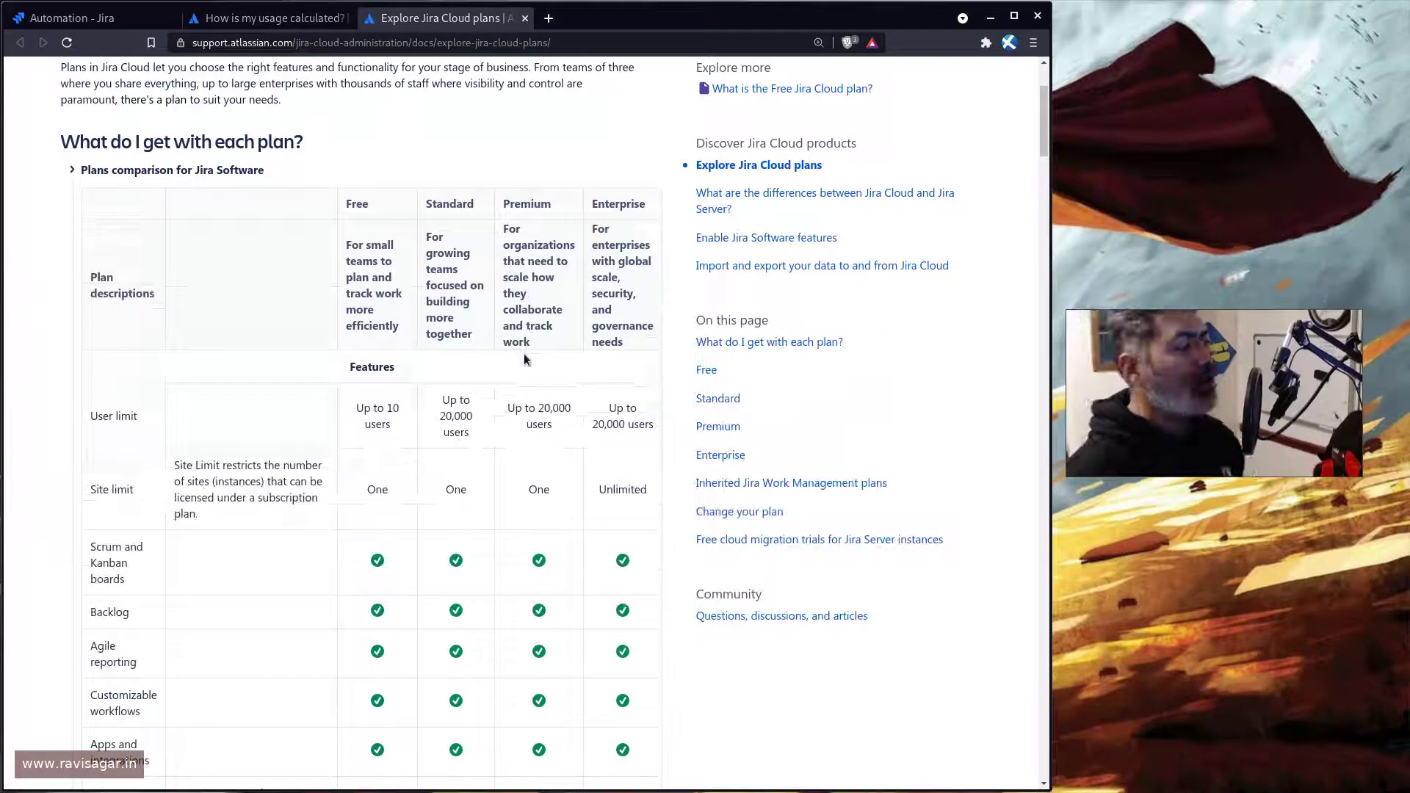
pyautogui.scroll(2, 530, 353)
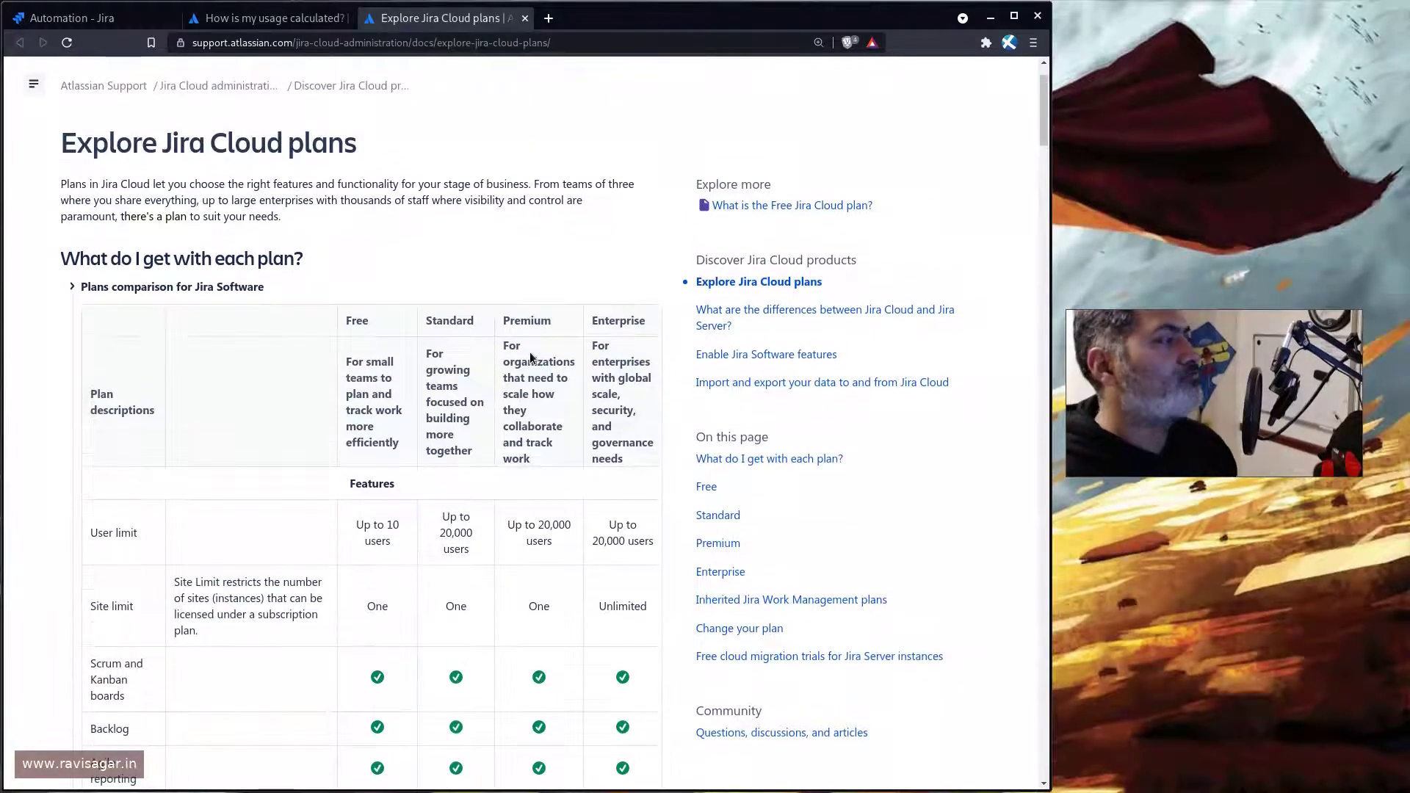
pyautogui.scroll(-3, 376, 388)
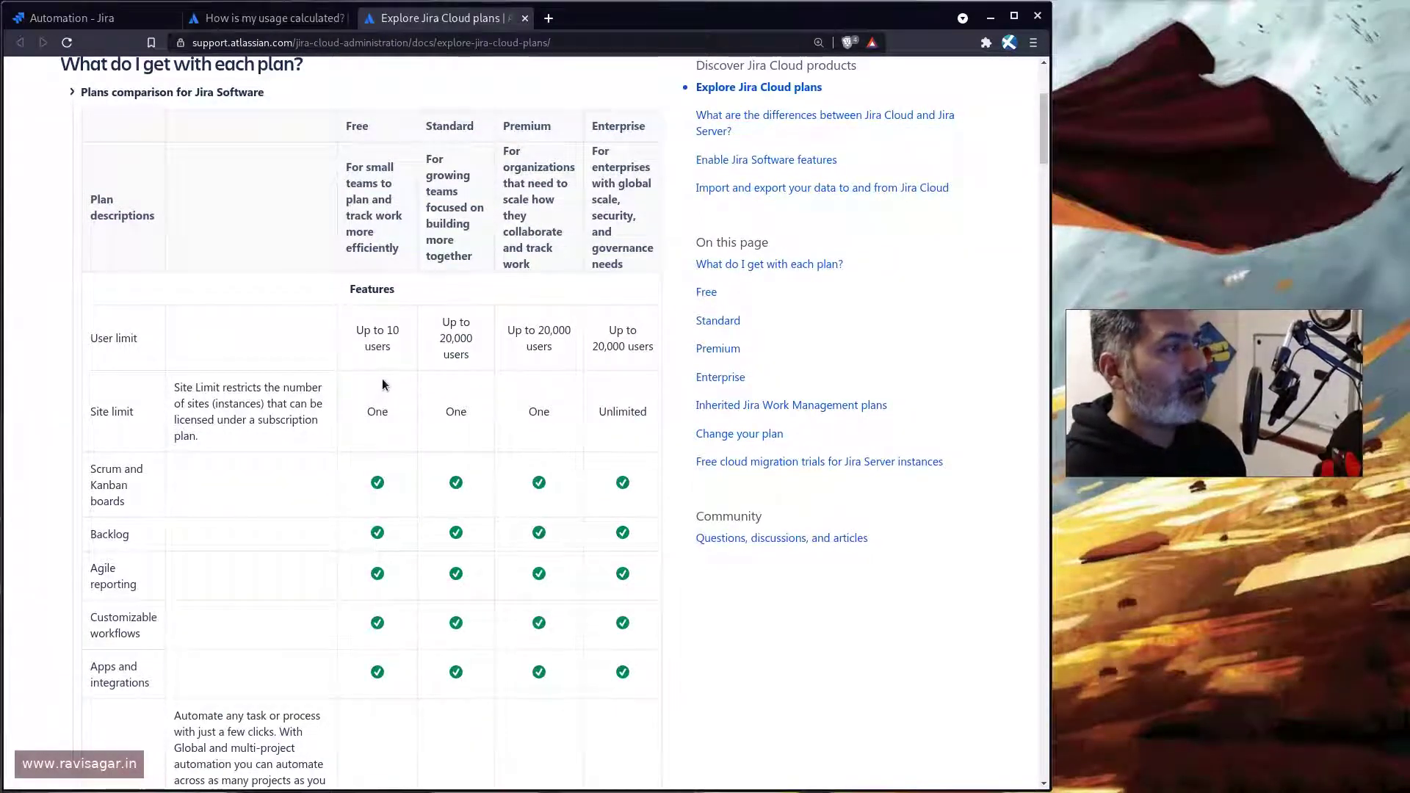
pyautogui.scroll(-7, 382, 383)
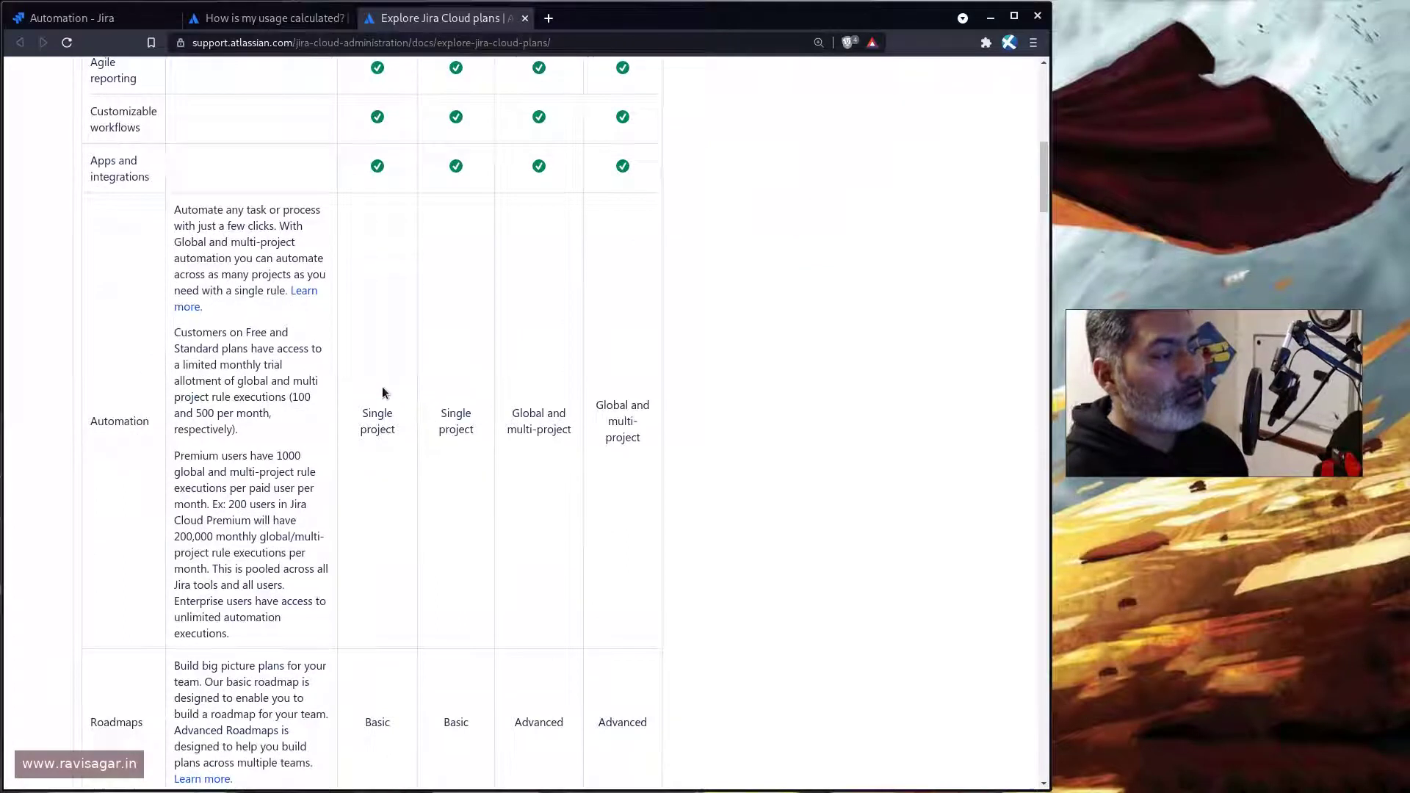
pyautogui.scroll(-1, 381, 392)
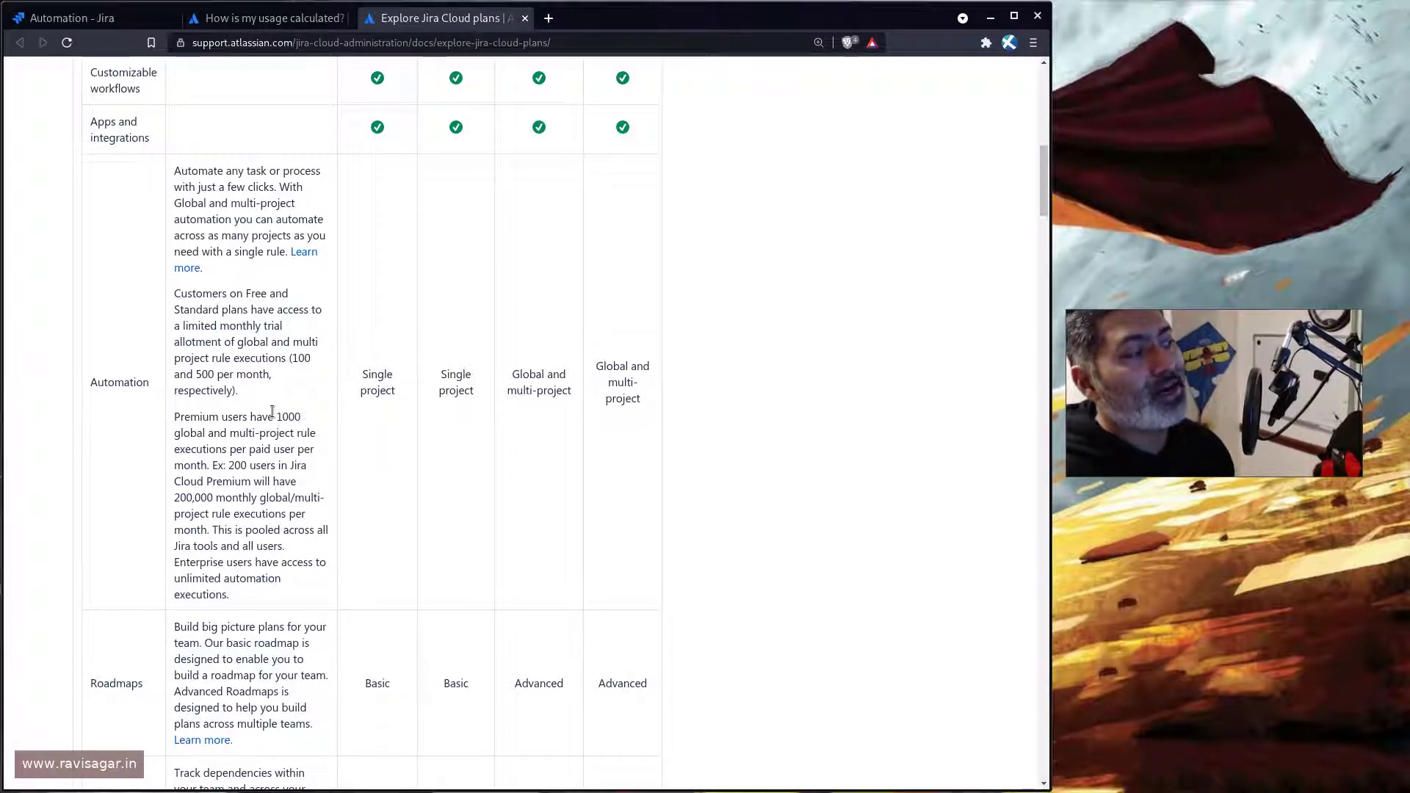
pyautogui.scroll(-2, 271, 415)
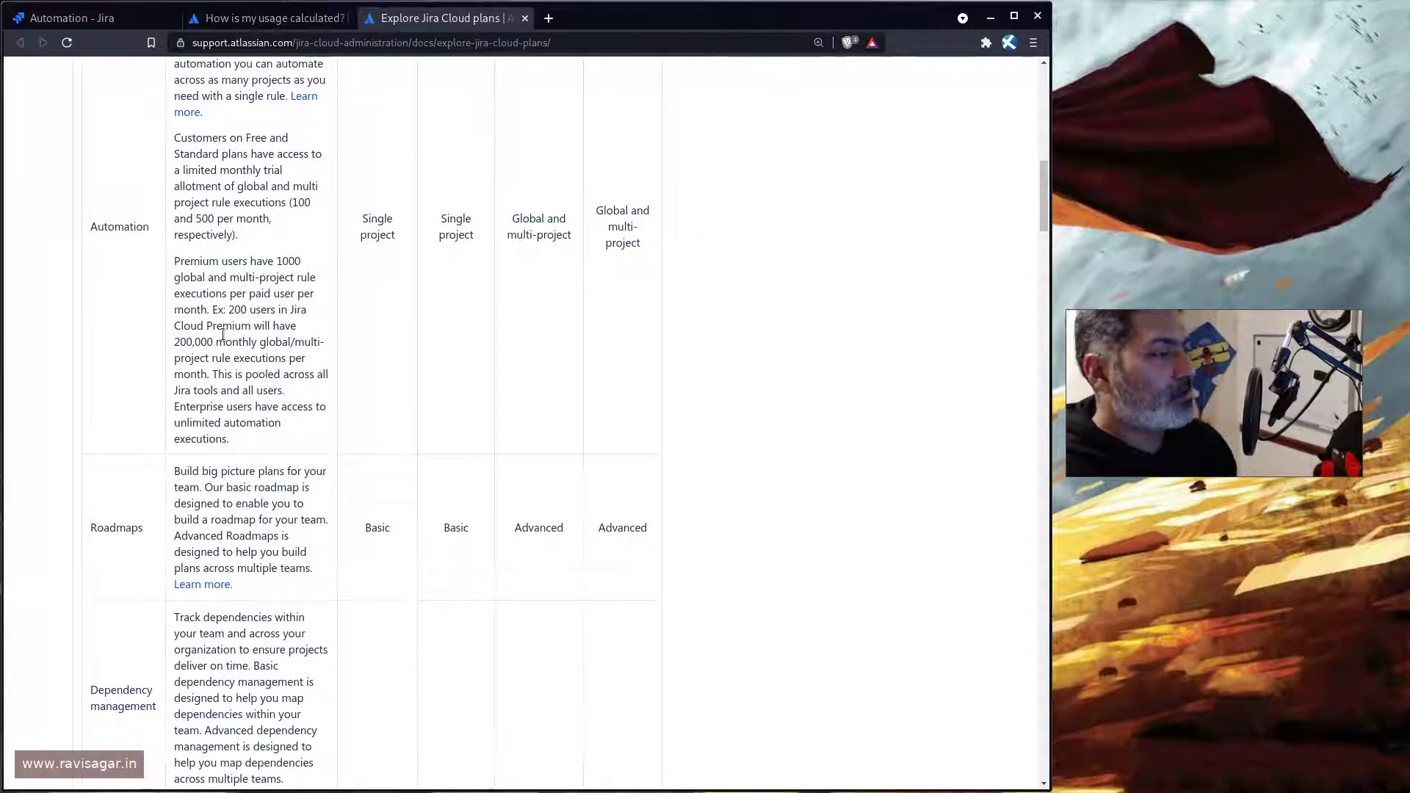
pyautogui.scroll(2, 222, 334)
# Return to the Jira automation Usage page listing the top-executing rules
pyautogui.click(251, 25)
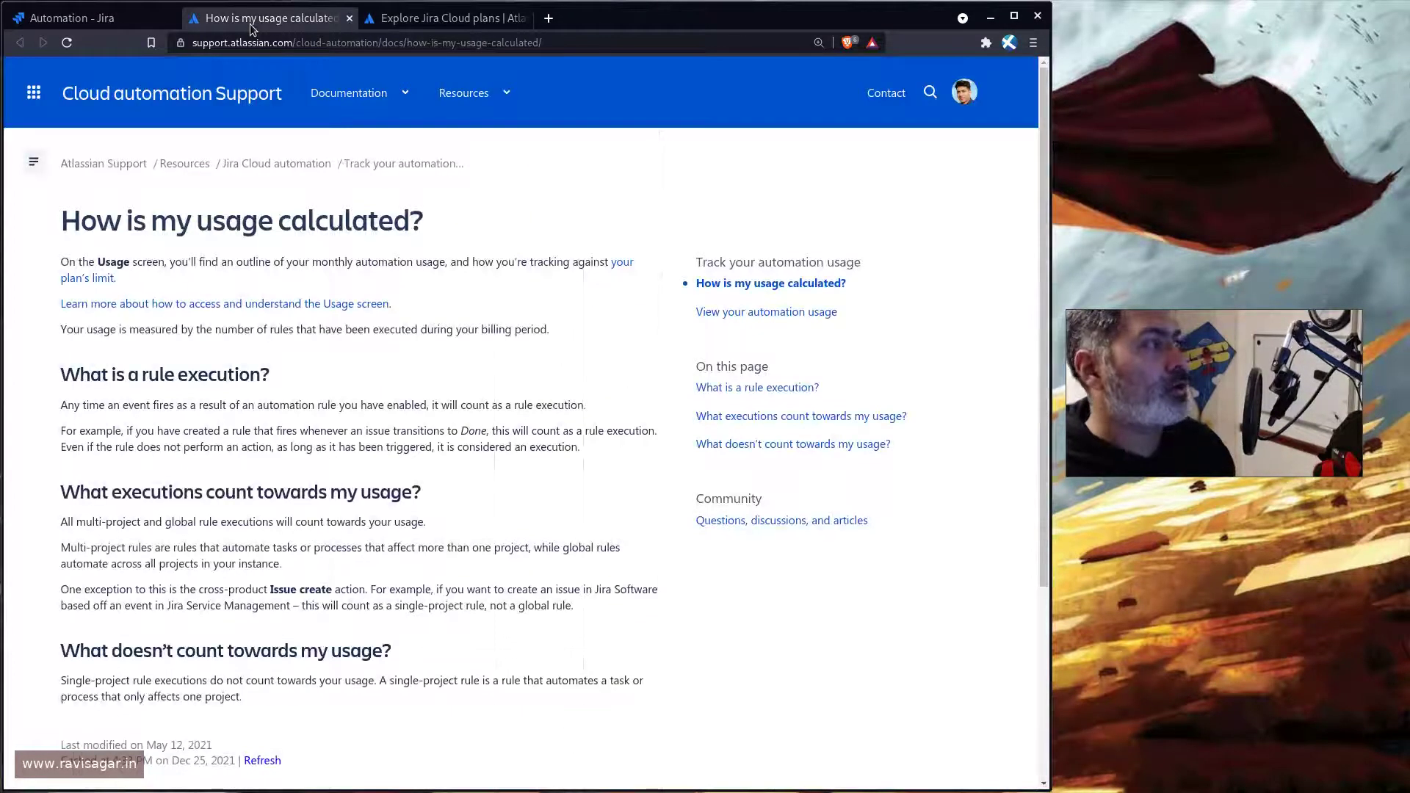
pyautogui.click(124, 18)
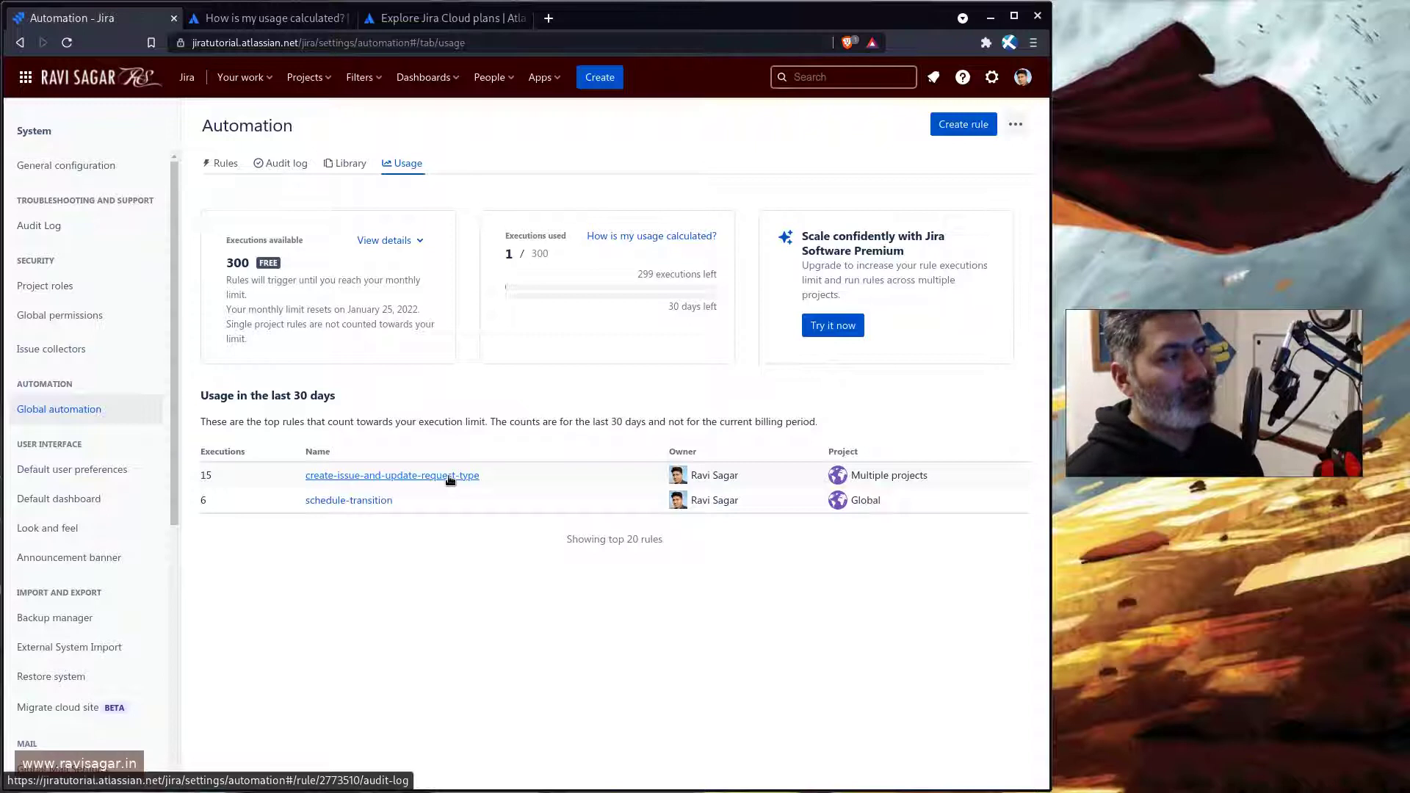
# Open the create-issue-and-update-request-type rule in a new tab and disable it
pyautogui.middleClick(450, 479)
pyautogui.click(620, 17)
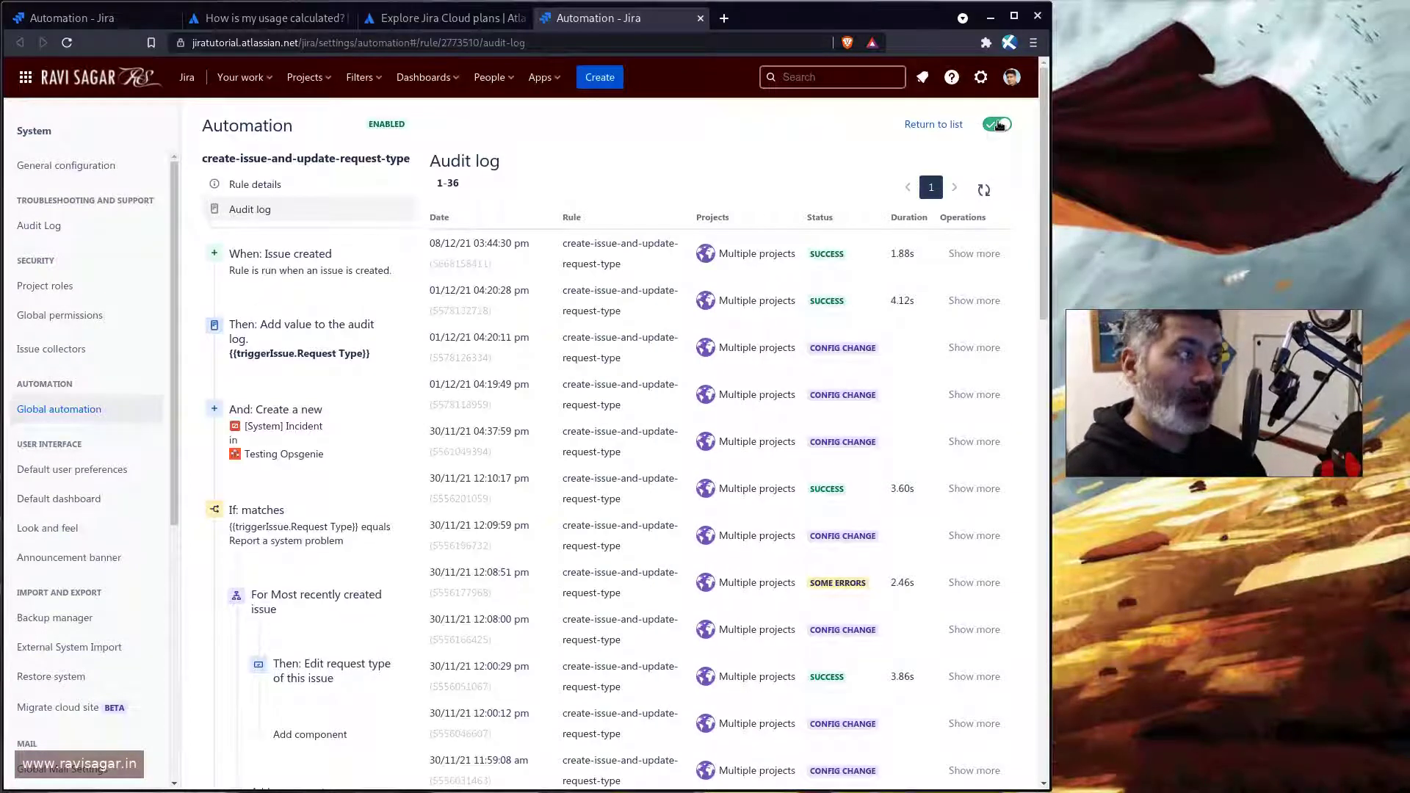
pyautogui.click(998, 124)
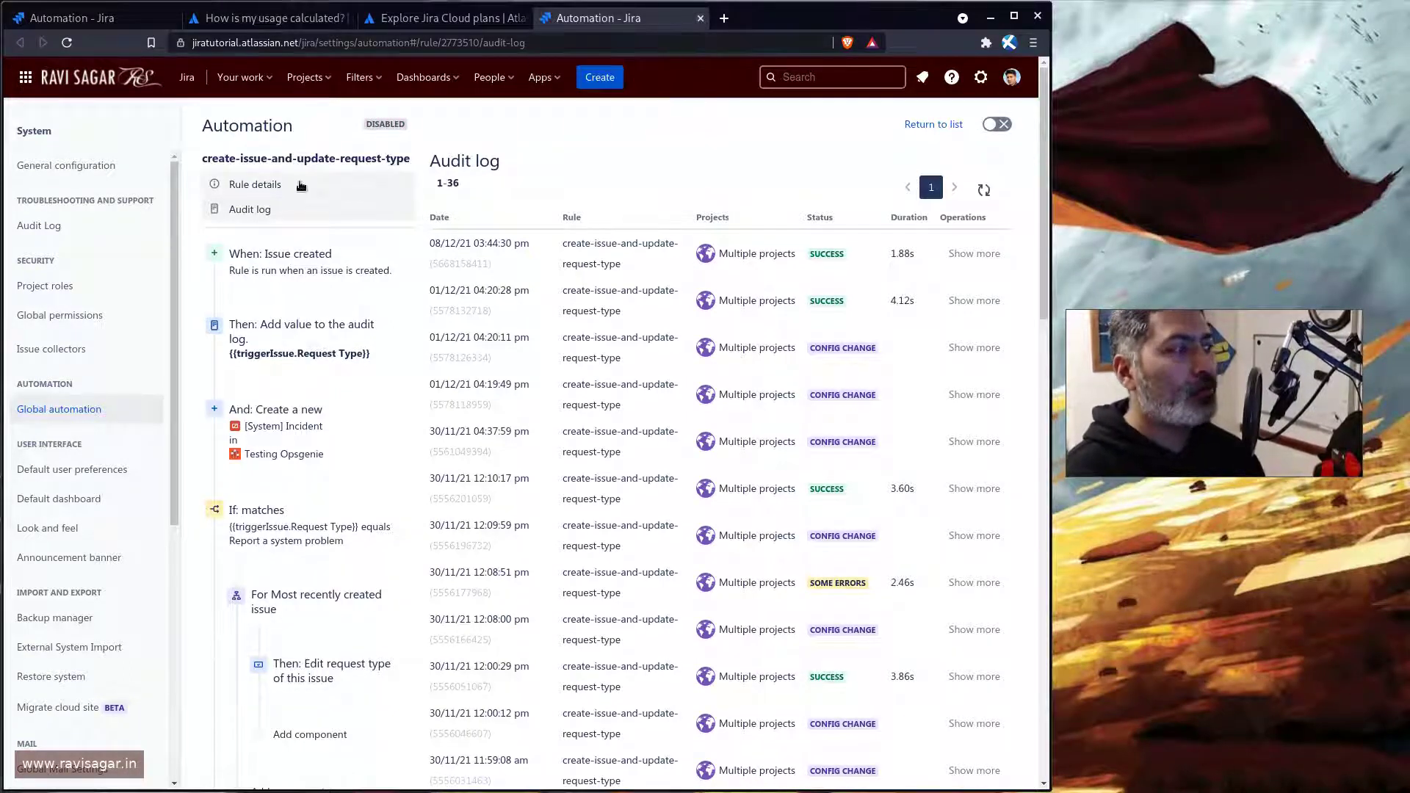
# Review the rule's details and its 'When: Issue created' trigger
pyautogui.click(299, 184)
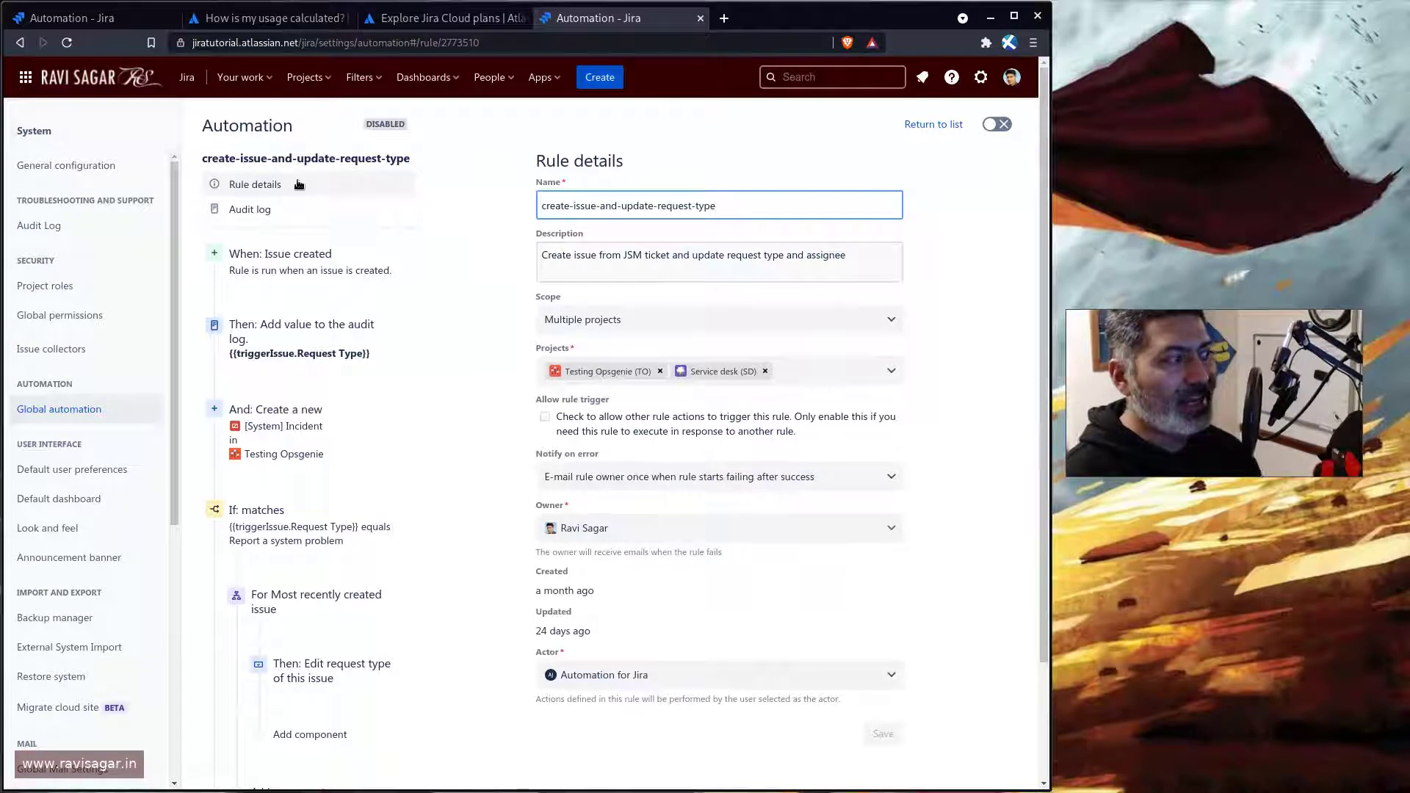
pyautogui.click(291, 257)
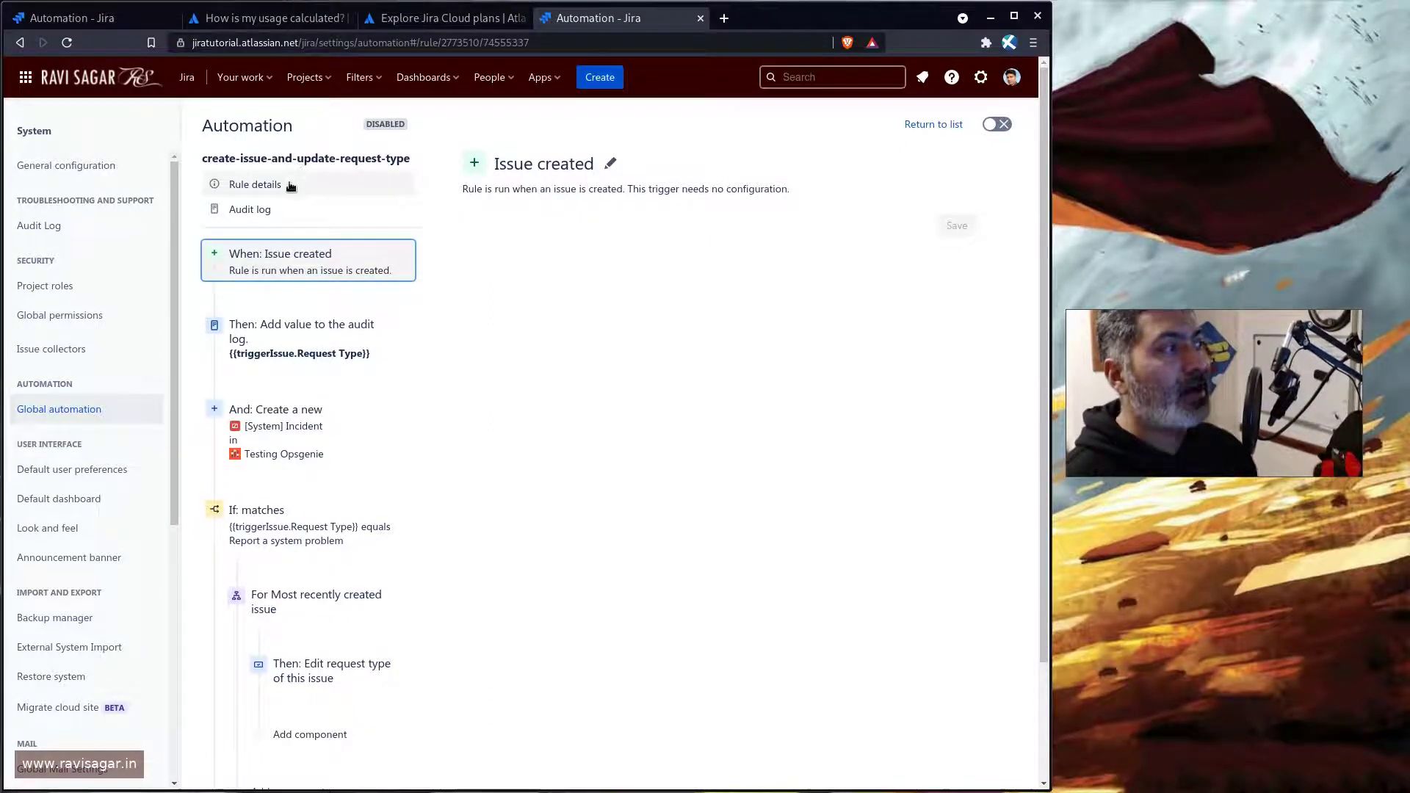
pyautogui.click(256, 184)
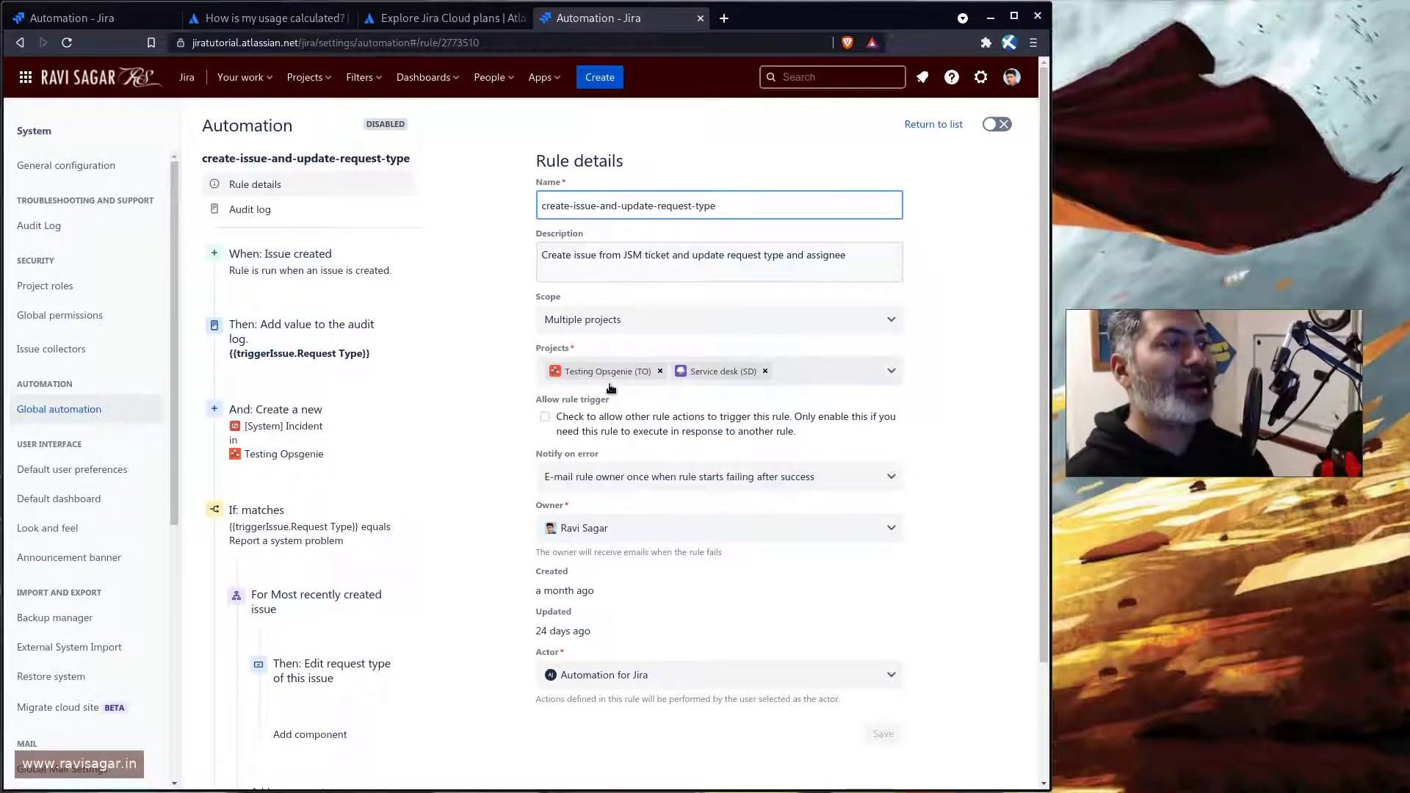
# Close the rule's tab and go back to the Usage page showing 1 of 300 executions used
pyautogui.click(699, 18)
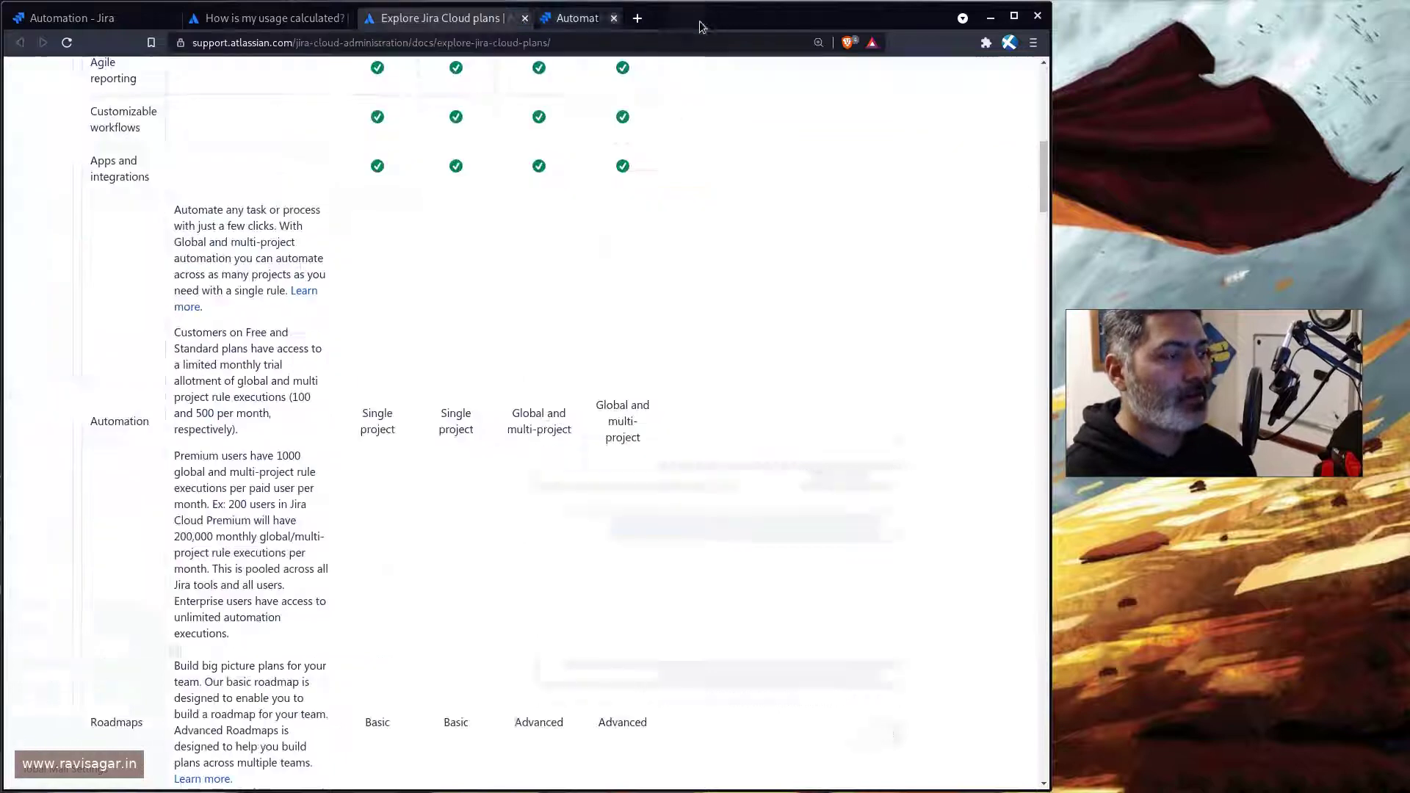
pyautogui.click(246, 18)
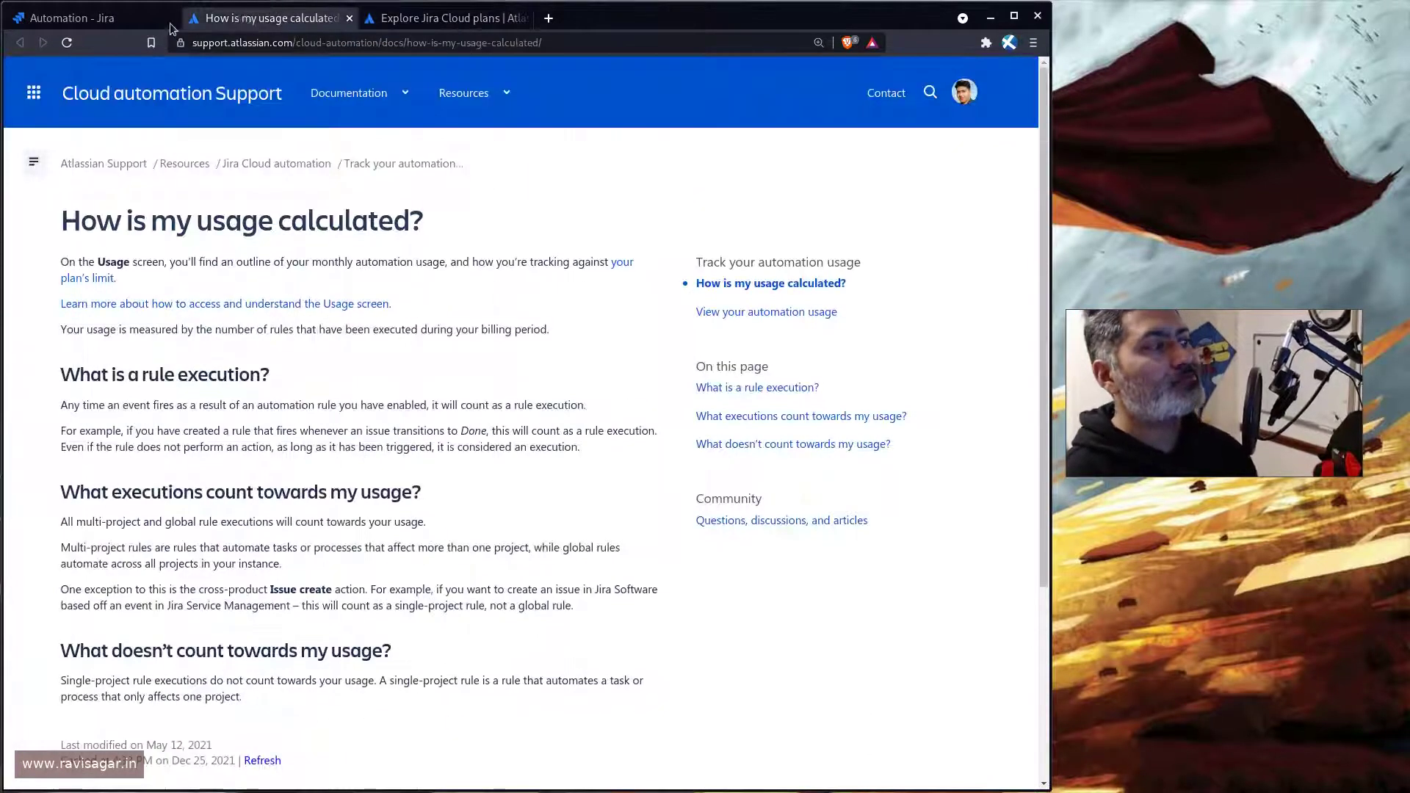
pyautogui.click(72, 18)
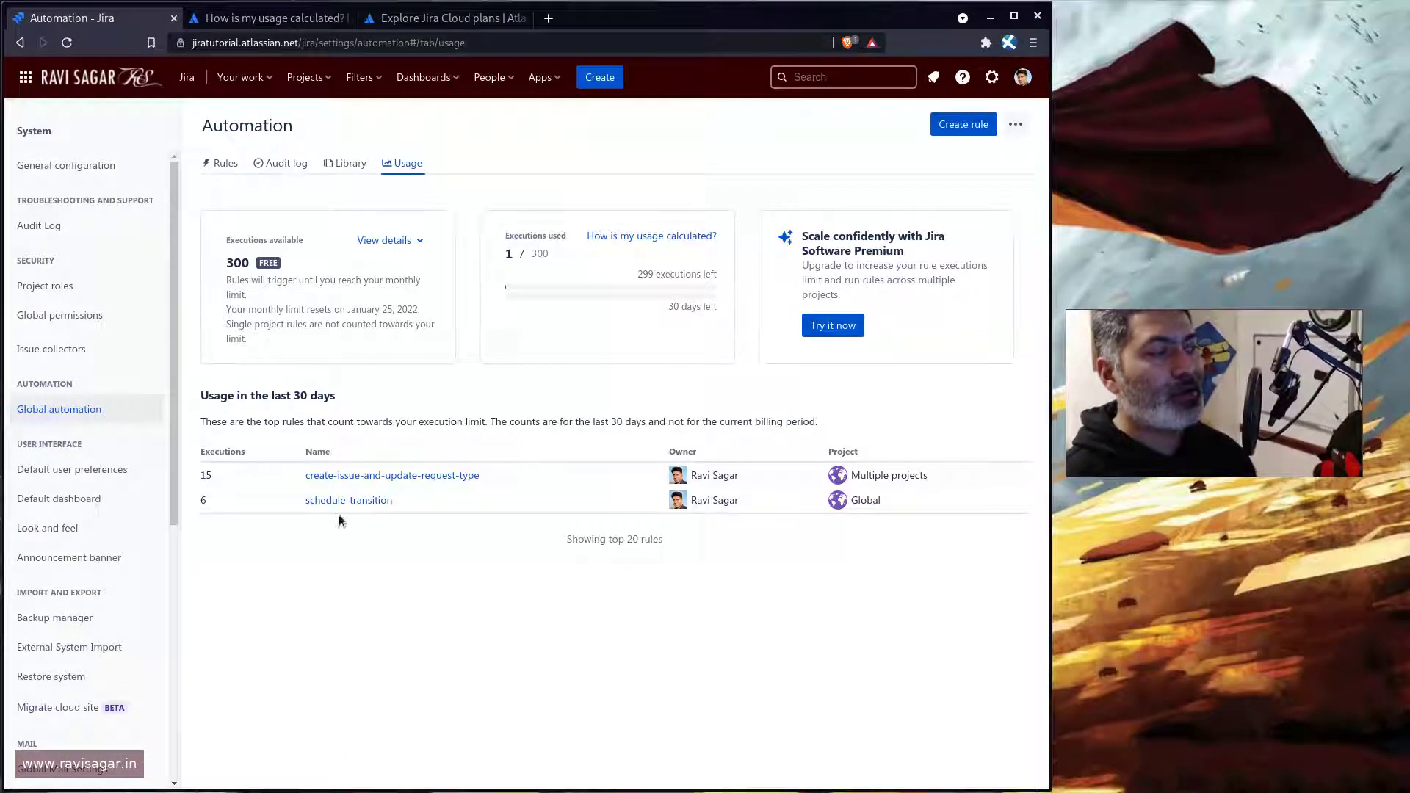